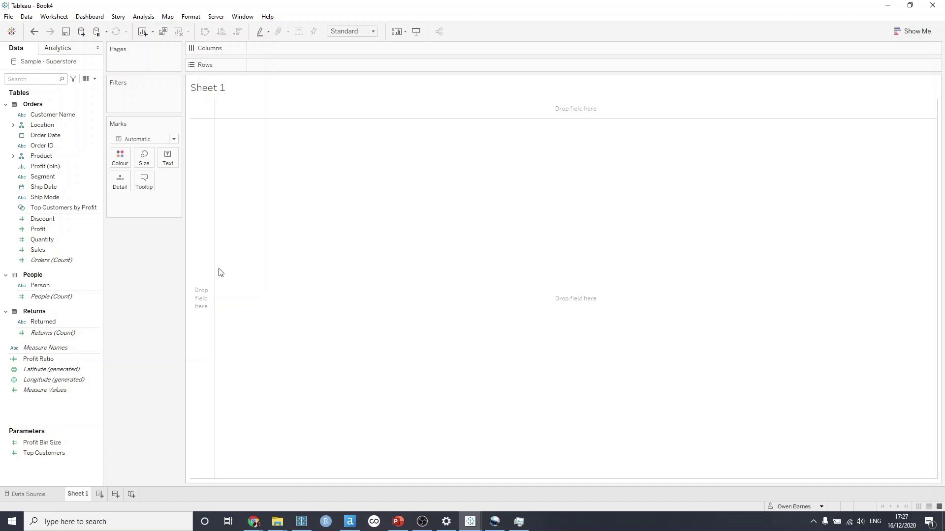
Step: Plot SUM(Sales) as a line against continuous MONTH(Order Date) on Columns
{"action": "left_click", "coordinate": [58, 137]}
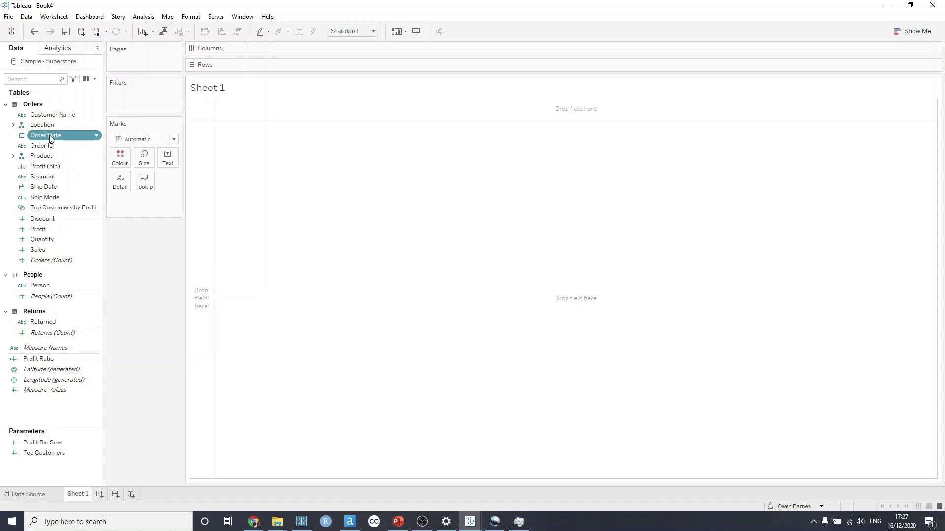
{"action": "left_click_drag", "start_coordinate": [49, 135], "coordinate": [252, 50]}
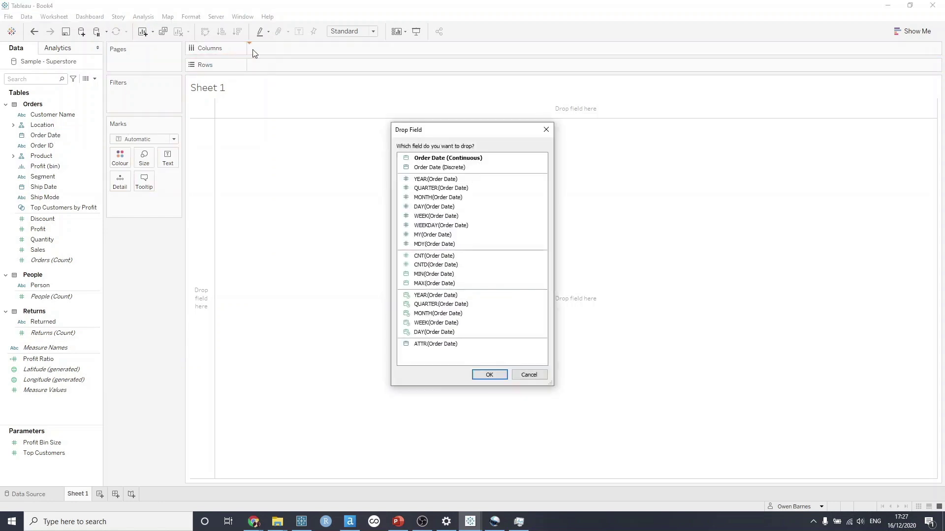
{"action": "double_click", "coordinate": [428, 314]}
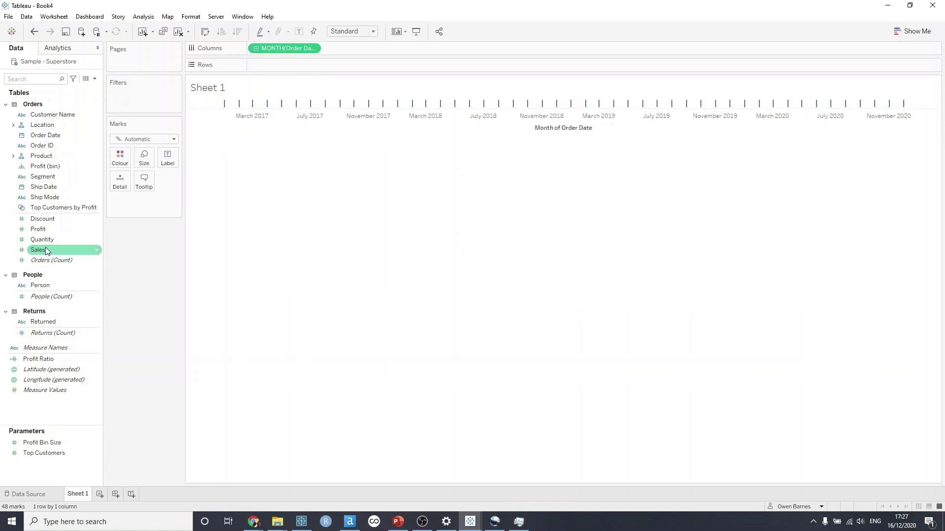
{"action": "mouse_move", "coordinate": [47, 251]}
{"action": "left_mouse_down"}
{"action": "mouse_move", "coordinate": [262, 85]}
{"action": "mouse_move", "coordinate": [276, 64]}
{"action": "left_mouse_up"}
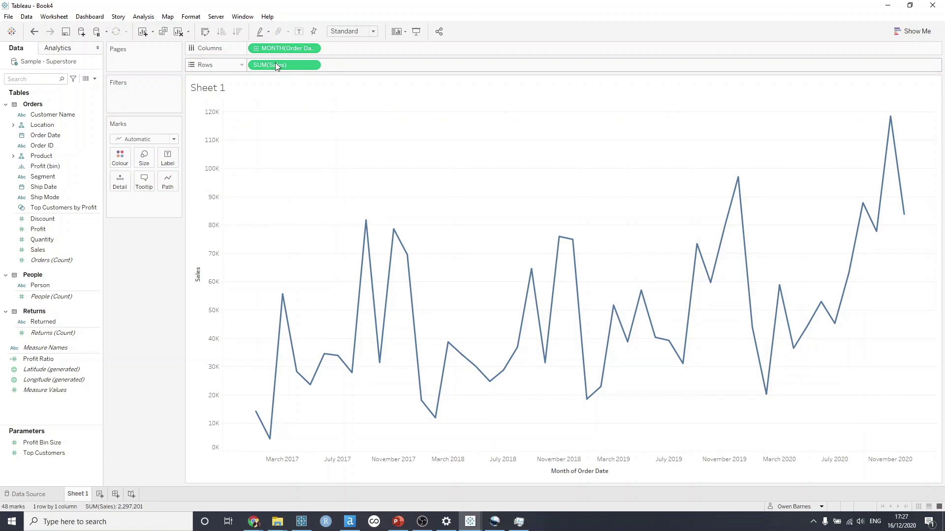
Step: Create a 'Current Month' calculated field with { MAX(DATETRUNC('month', [Order Date])) }
{"action": "left_click", "coordinate": [94, 79]}
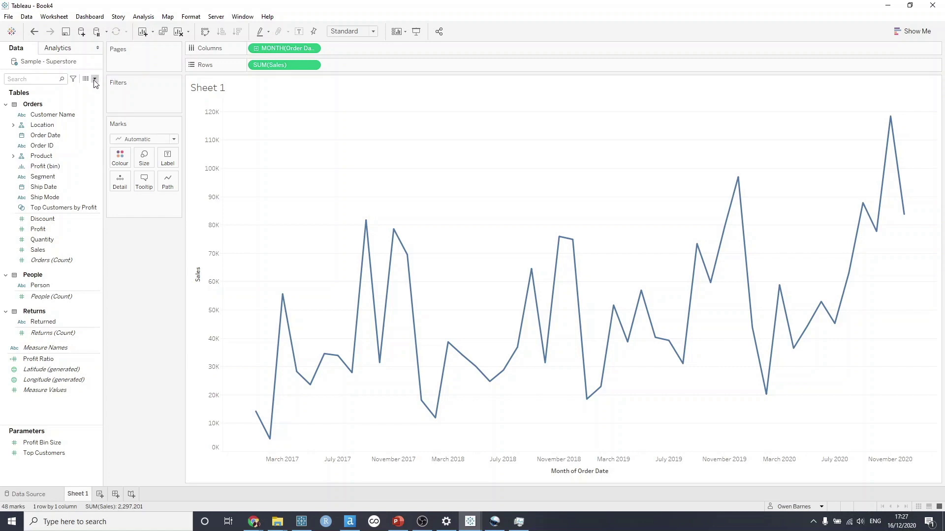
{"action": "left_click", "coordinate": [81, 89]}
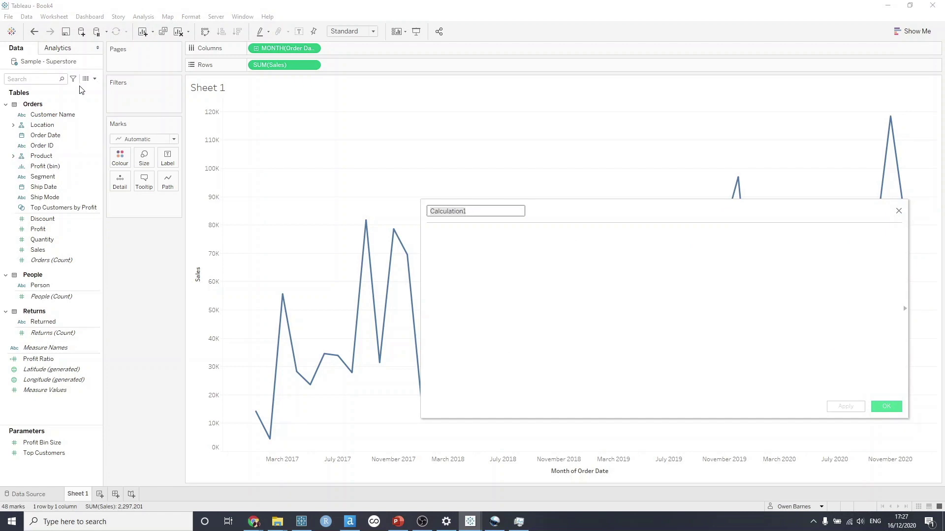
{"action": "type", "text": "Curre"}
{"action": "key", "text": "BackSpace"}
{"action": "key", "text": "BackSpace"}
{"action": "key", "text": "BackSpace"}
{"action": "key", "text": "BackSpace"}
{"action": "key", "text": "BackSpace"}
{"action": "type", "text": "Curr"}
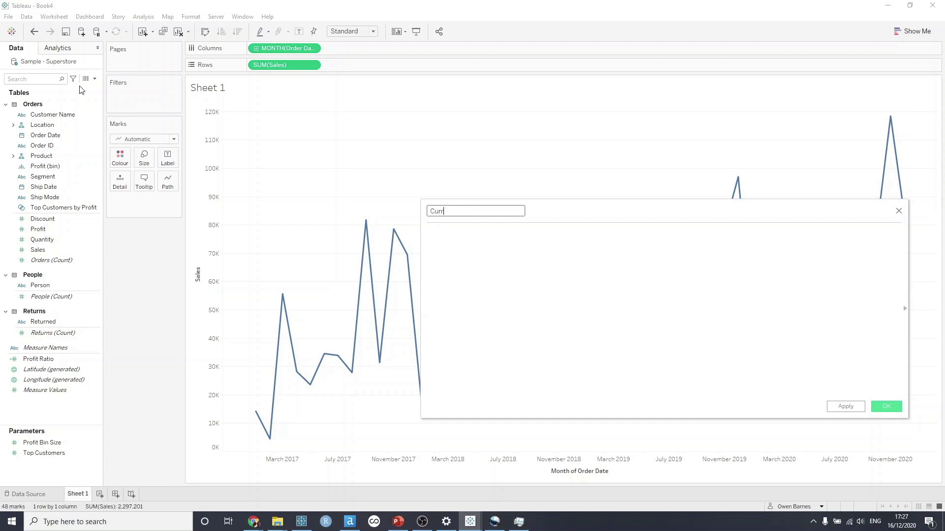
{"action": "type", "text": "ent Month"}
{"action": "key", "text": "Tab"}
{"action": "type", "text": "{"}
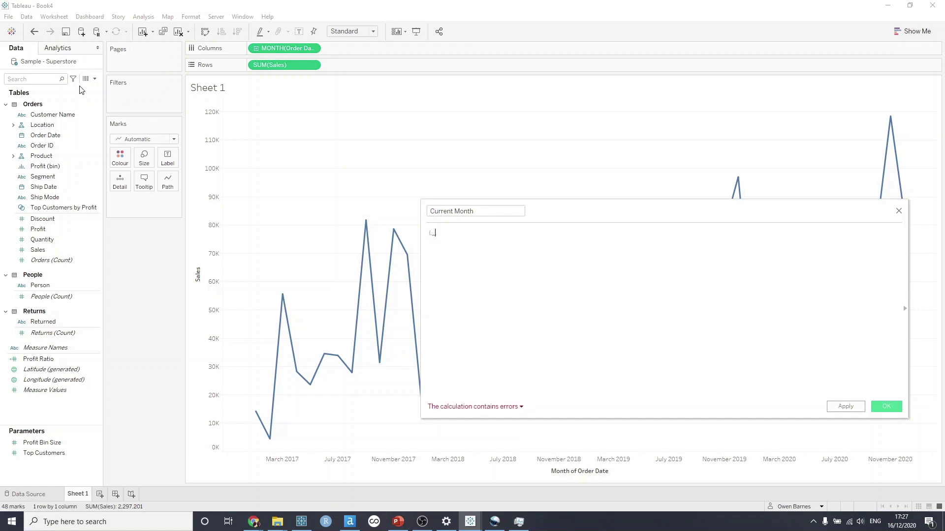
{"action": "type", "text": " max ("}
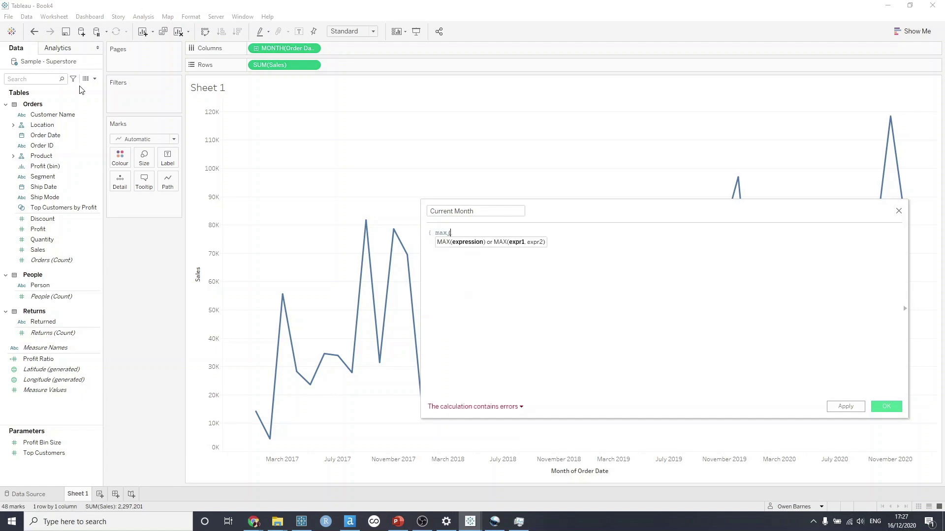
{"action": "type", "text": "datetrunc"}
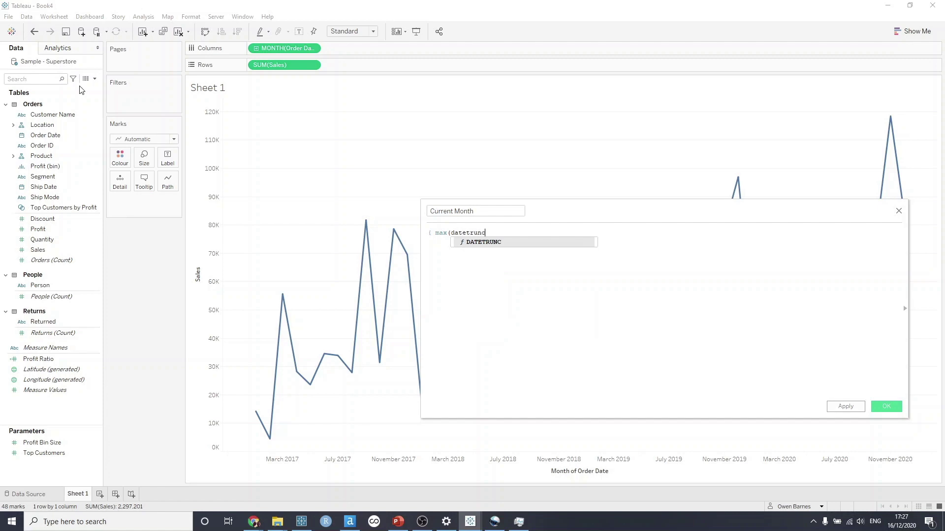
{"action": "type", "text": "('month', "}
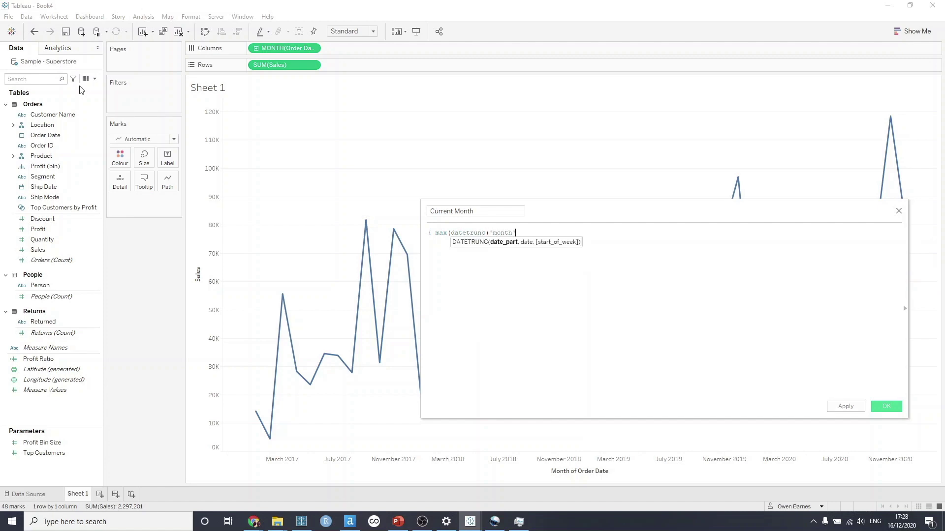
{"action": "type", "text": "order"}
{"action": "key", "text": "Return"}
{"action": "type", "text": ")"}
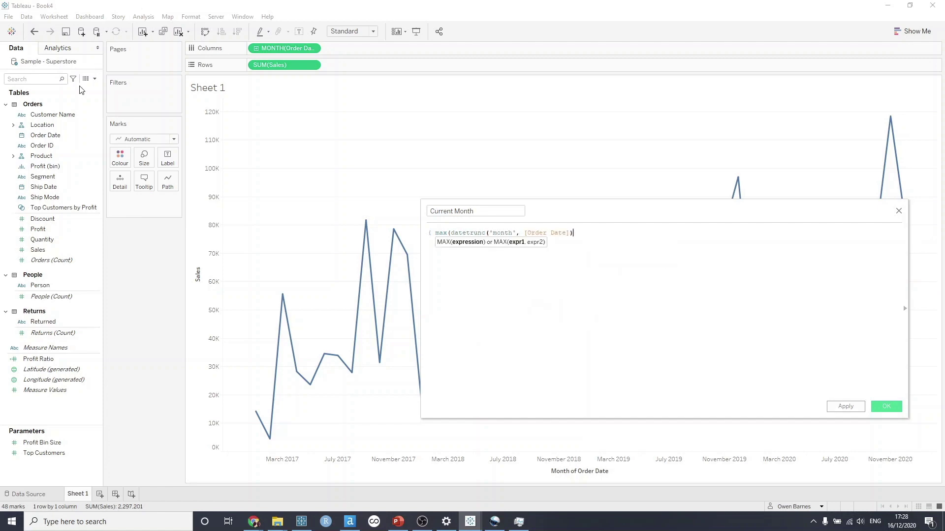
{"action": "type", "text": ")"}
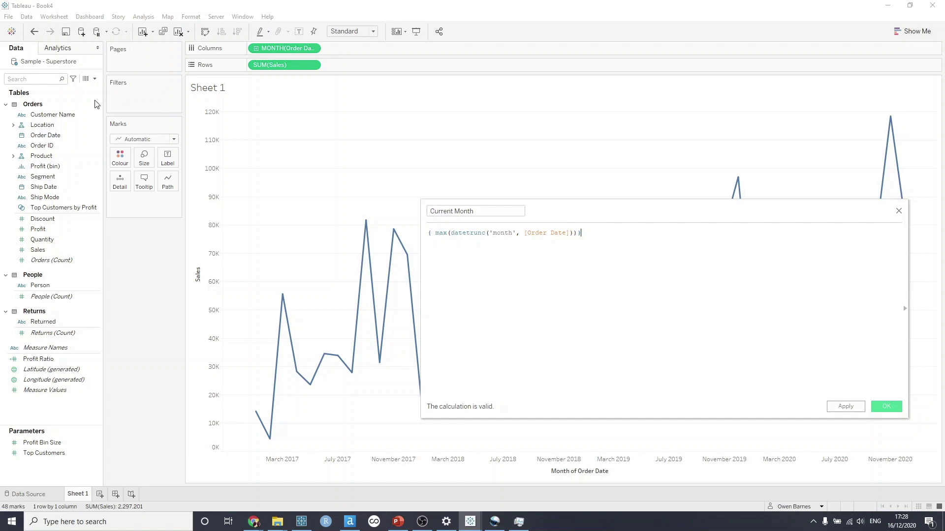
Step: Save Current Month, then create 'Previous Month' as DATEADD('month', -1, [Current Month])
{"action": "left_click", "coordinate": [887, 408]}
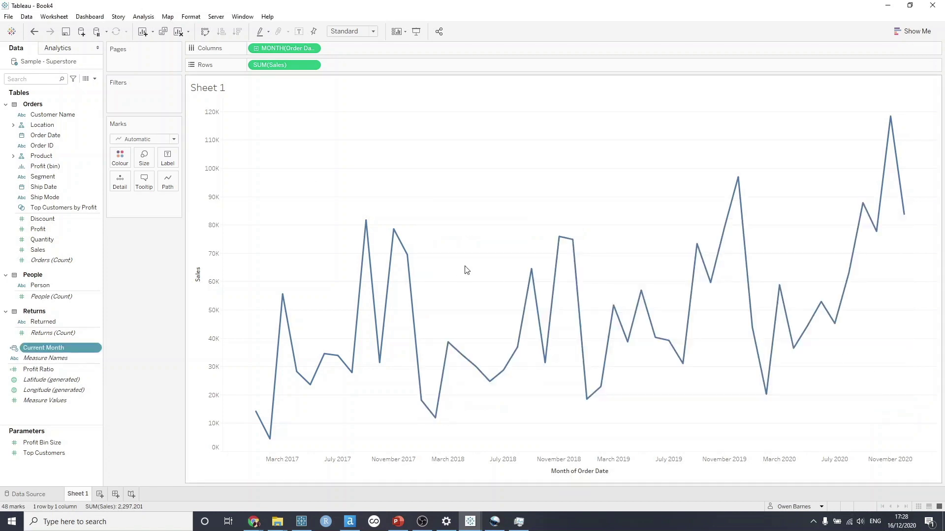
{"action": "left_click", "coordinate": [95, 79]}
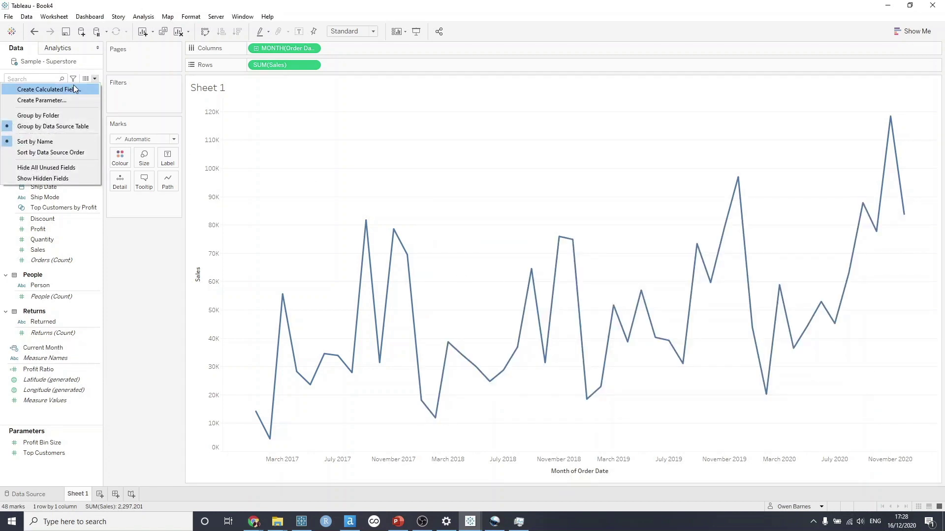
{"action": "left_click", "coordinate": [74, 87]}
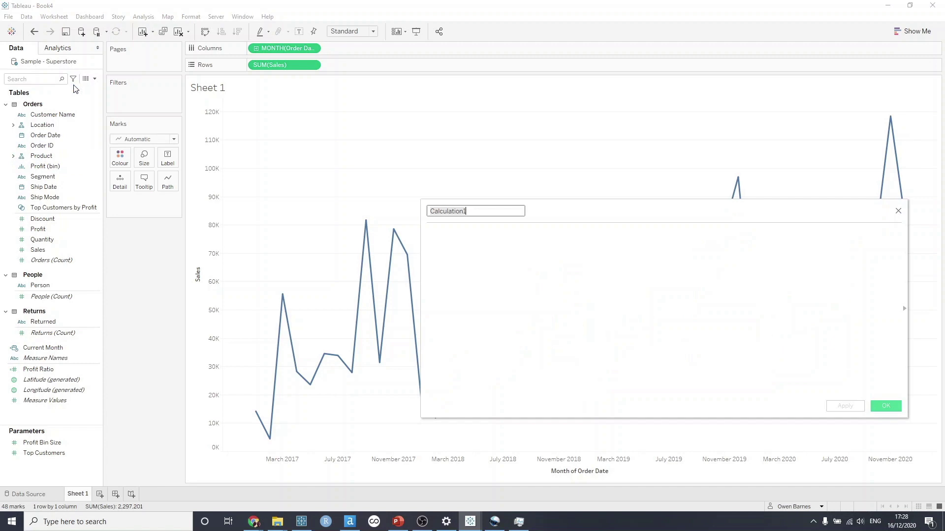
{"action": "type", "text": "P"}
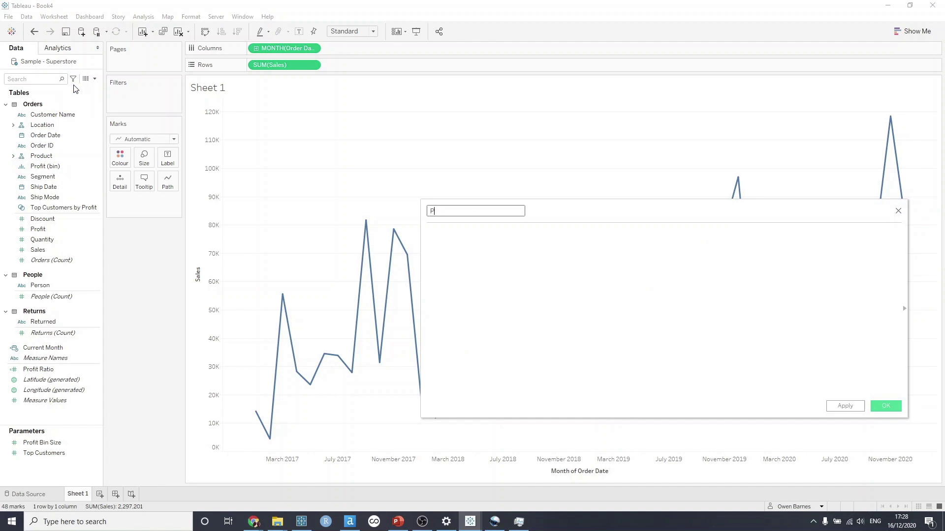
{"action": "type", "text": "revious Month"}
{"action": "key", "text": "Tab"}
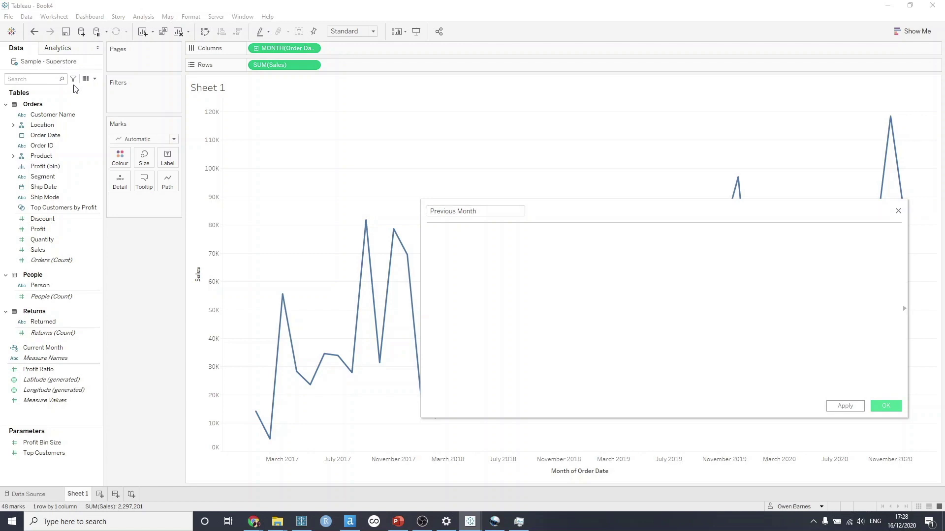
{"action": "type", "text": "date"}
{"action": "key", "text": "Down"}
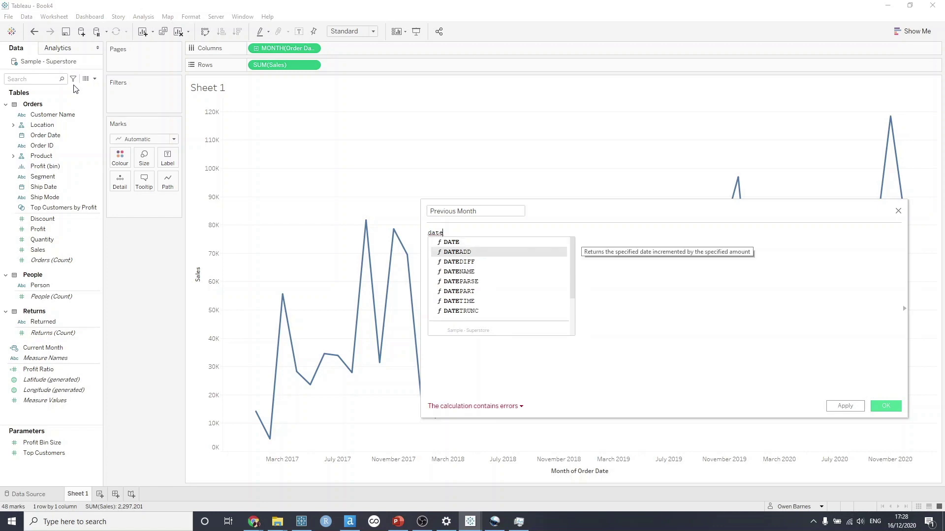
{"action": "key", "text": "Return"}
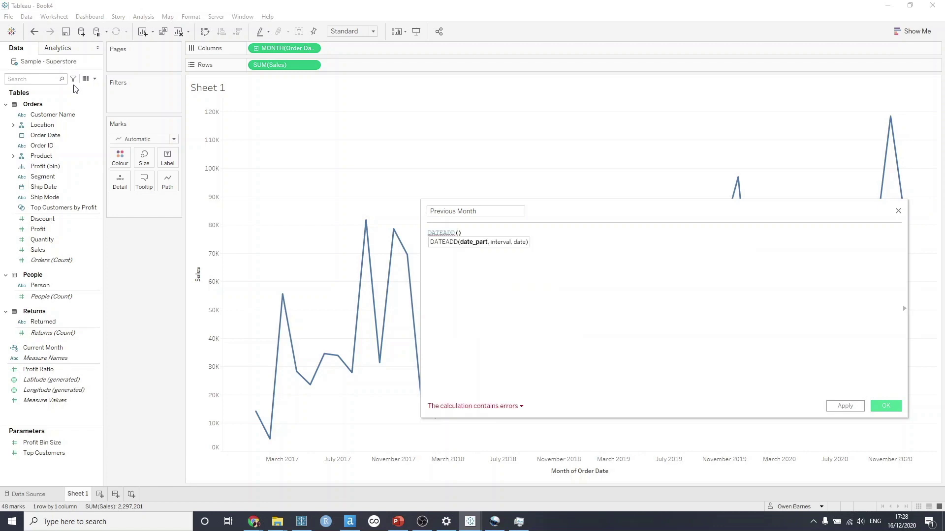
{"action": "type", "text": "'month', "}
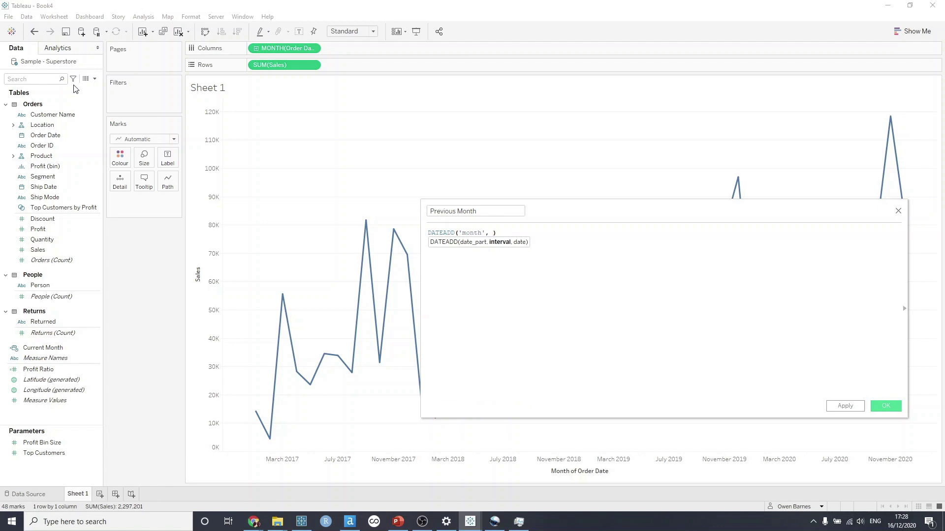
{"action": "type", "text": "-1"}
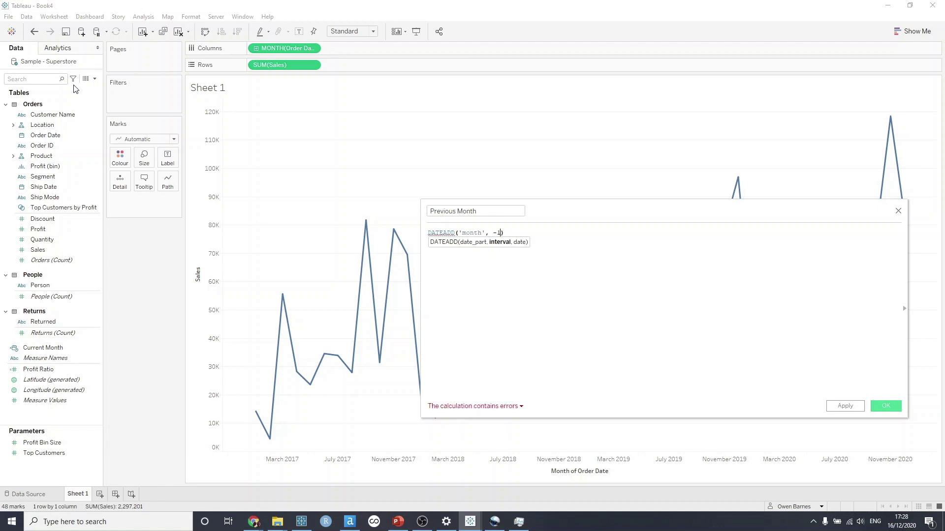
{"action": "type", "text": ", "}
{"action": "type", "text": "[Current Month]"}
{"action": "key", "text": "Return"}
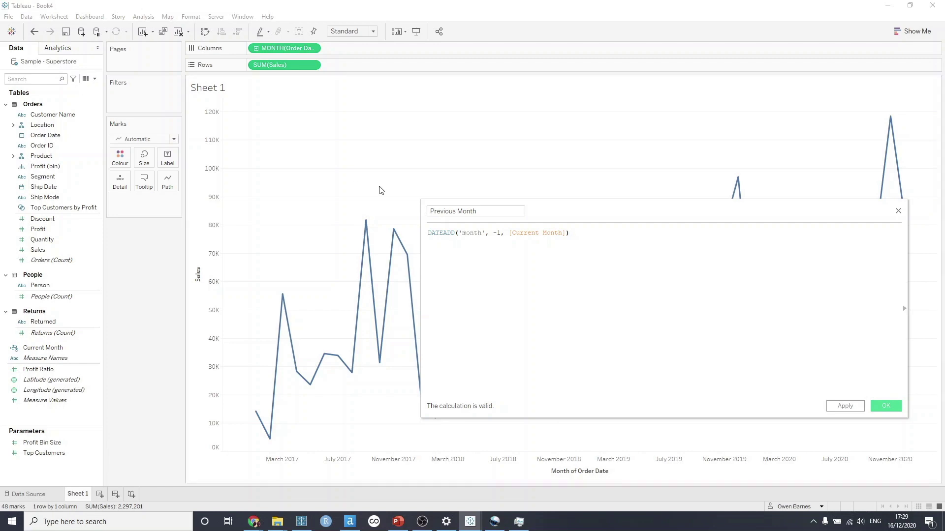
{"action": "left_click", "coordinate": [884, 405]}
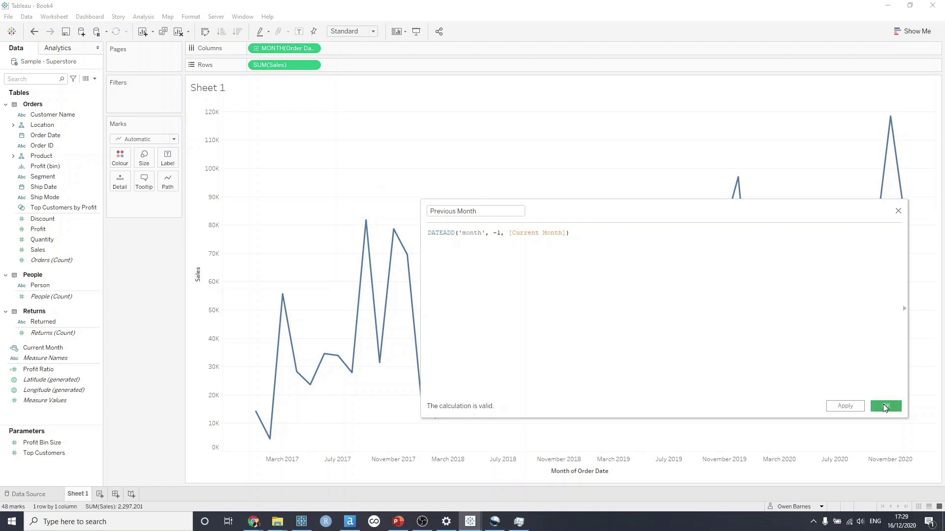
Step: Create 'Current Month Sales': IF DATETRUNC('month',[Order Date]) = [Current Month] THEN [Sales] END
{"action": "left_click", "coordinate": [94, 79]}
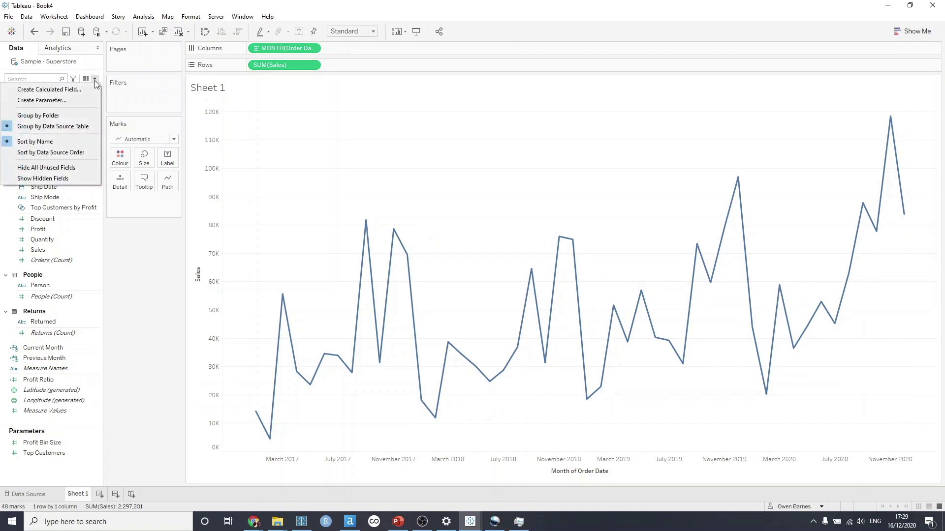
{"action": "left_click", "coordinate": [44, 89]}
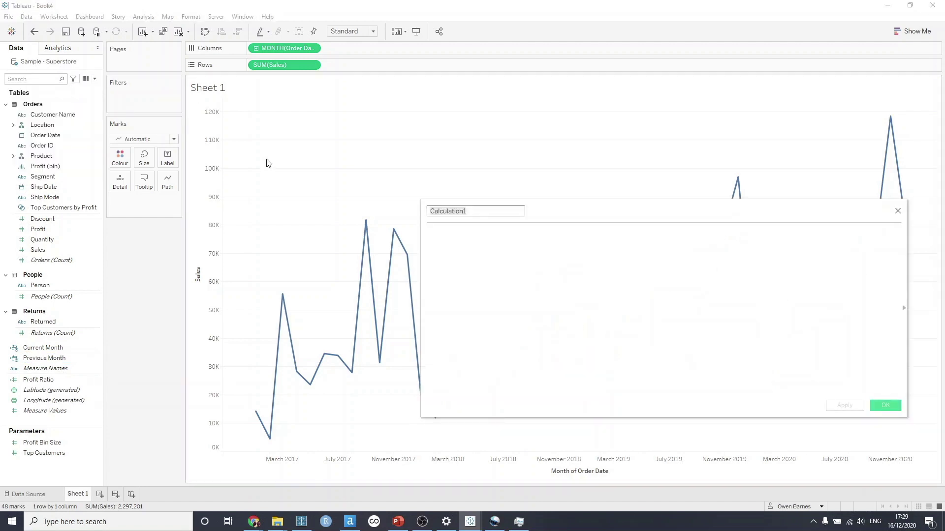
{"action": "type", "text": "Current Month Sales"}
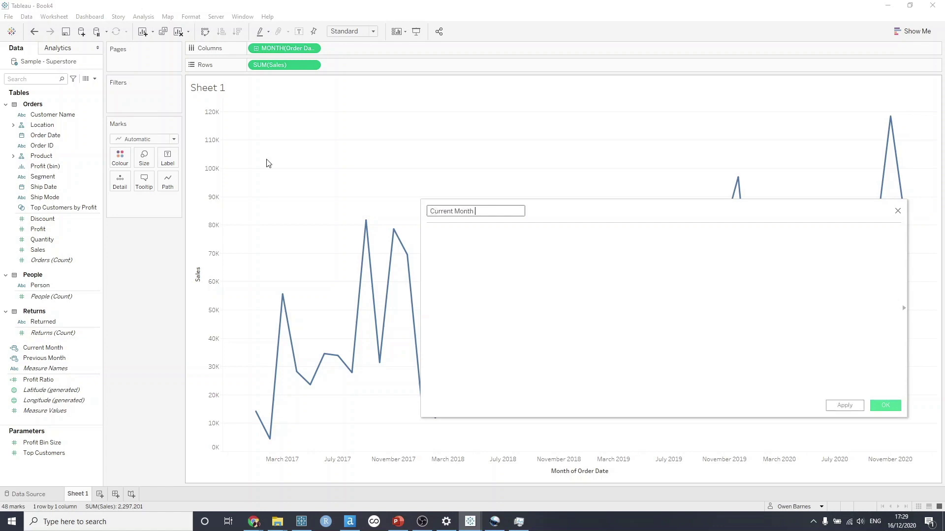
{"action": "key", "text": "Tab"}
{"action": "type", "text": "IF d"}
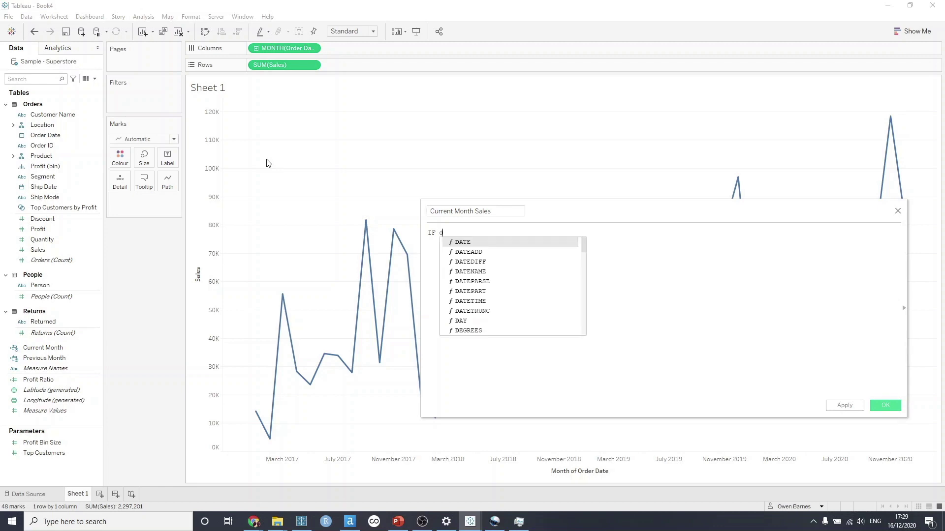
{"action": "type", "text": "atetrunc('m"}
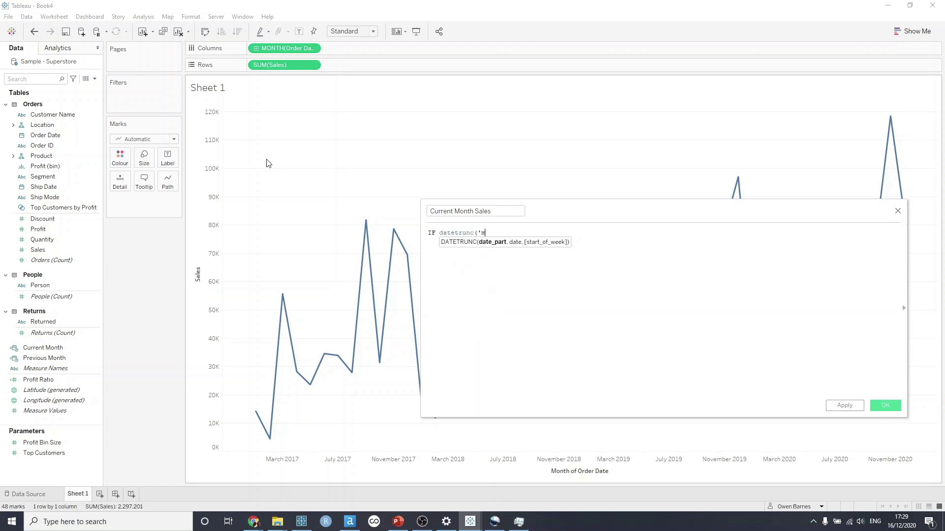
{"action": "type", "text": "onth', order"}
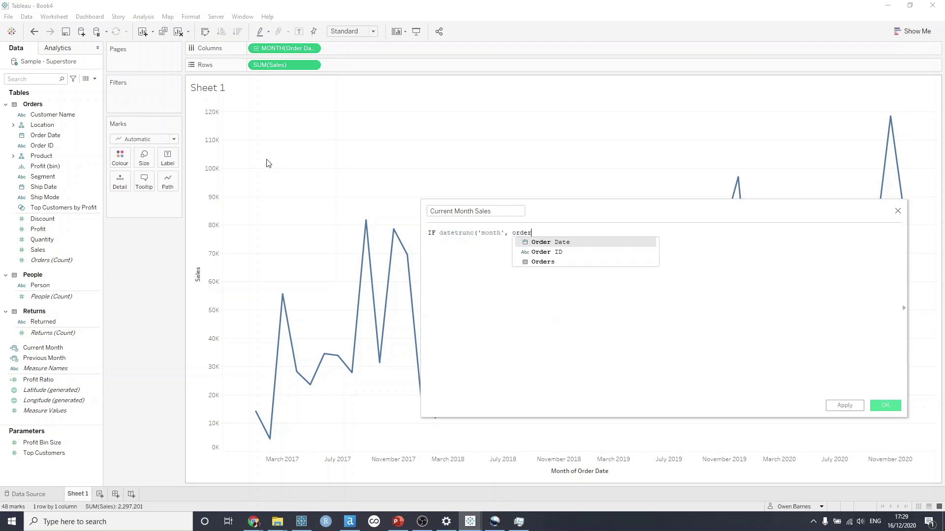
{"action": "key", "text": "Return"}
{"action": "type", "text": ") = "}
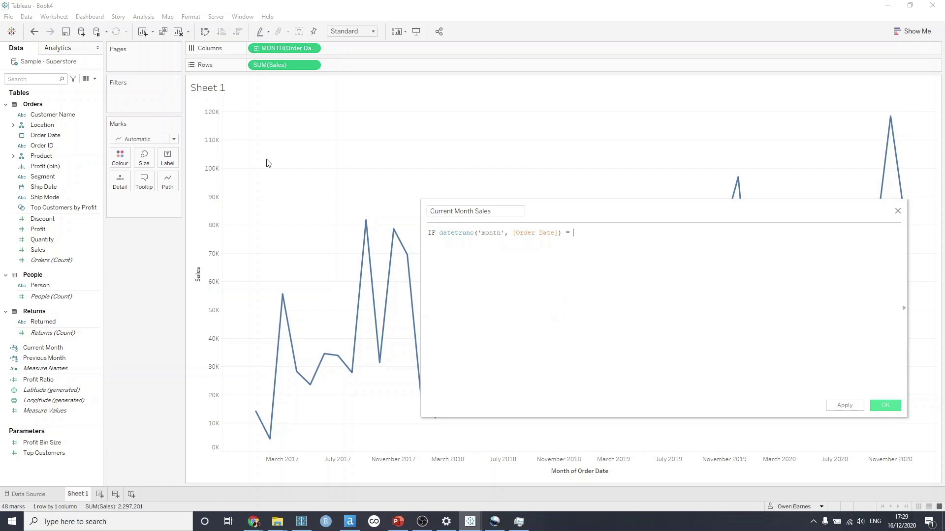
{"action": "type", "text": "[curr"}
{"action": "key", "text": "Return"}
{"action": "type", "text": "THEN "}
{"action": "type", "text": "[sal"}
{"action": "key", "text": "Return"}
{"action": "type", "text": "END"}
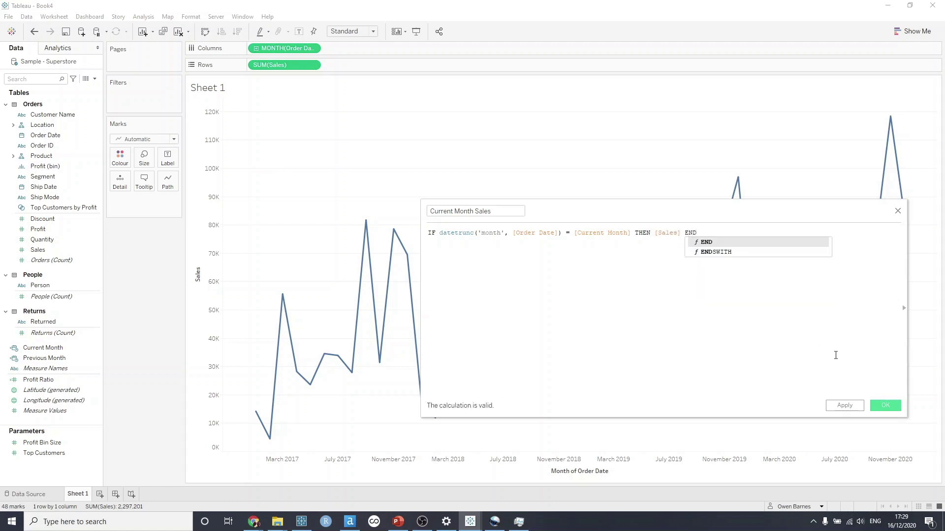
{"action": "left_click", "coordinate": [881, 405]}
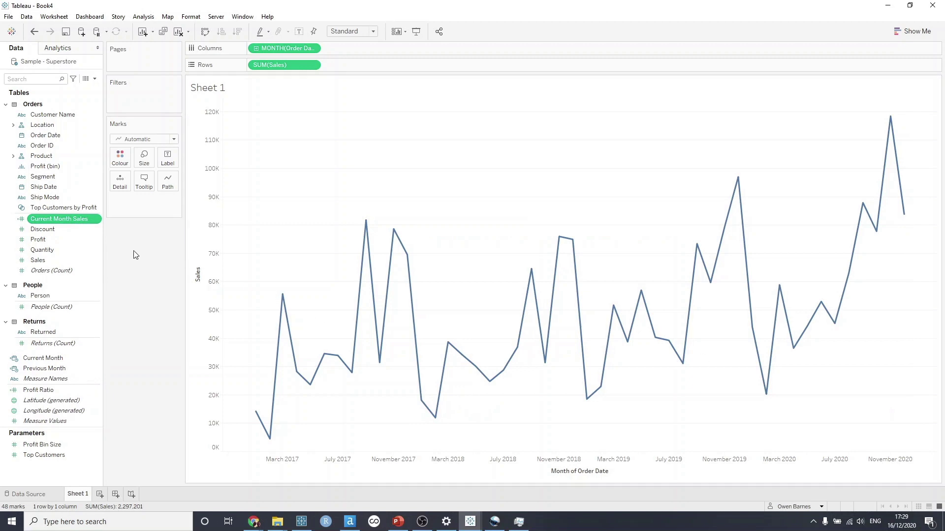
Step: Duplicate the Current Month Sales field and open the copy for editing
{"action": "right_click", "coordinate": [67, 226]}
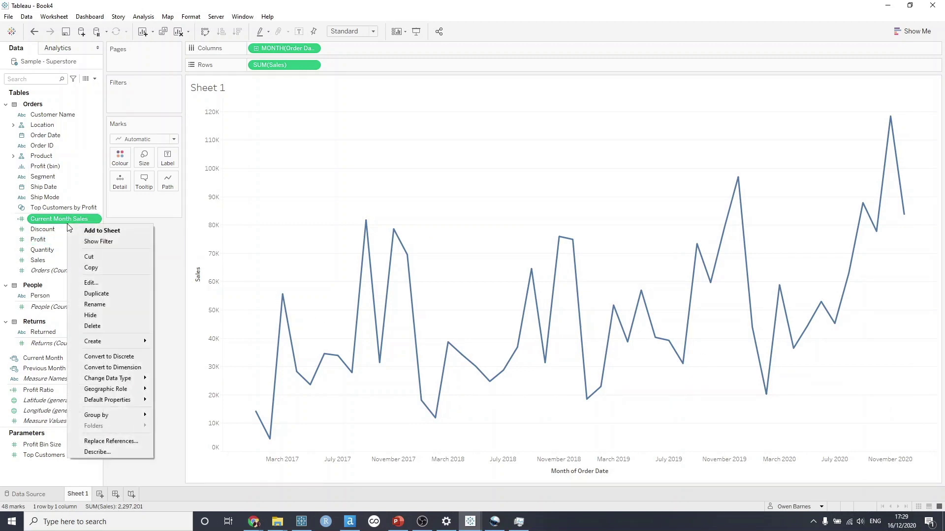
{"action": "left_click", "coordinate": [101, 289]}
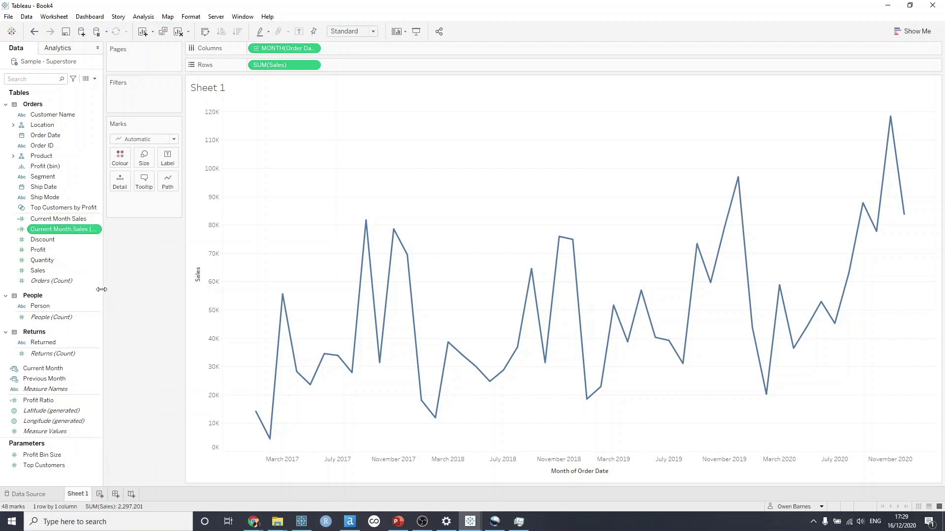
{"action": "left_click", "coordinate": [53, 237], "text": "ctrl"}
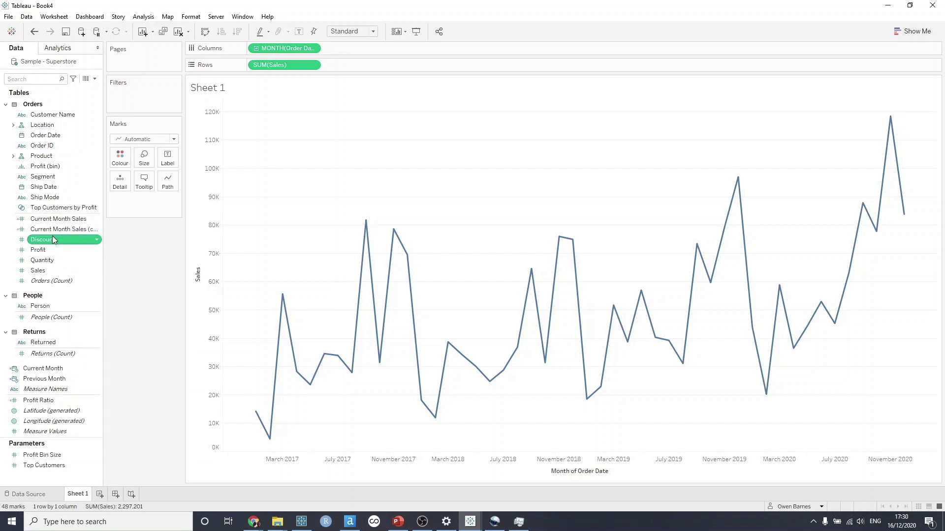
{"action": "right_click", "coordinate": [43, 228]}
{"action": "left_click", "coordinate": [113, 288]}
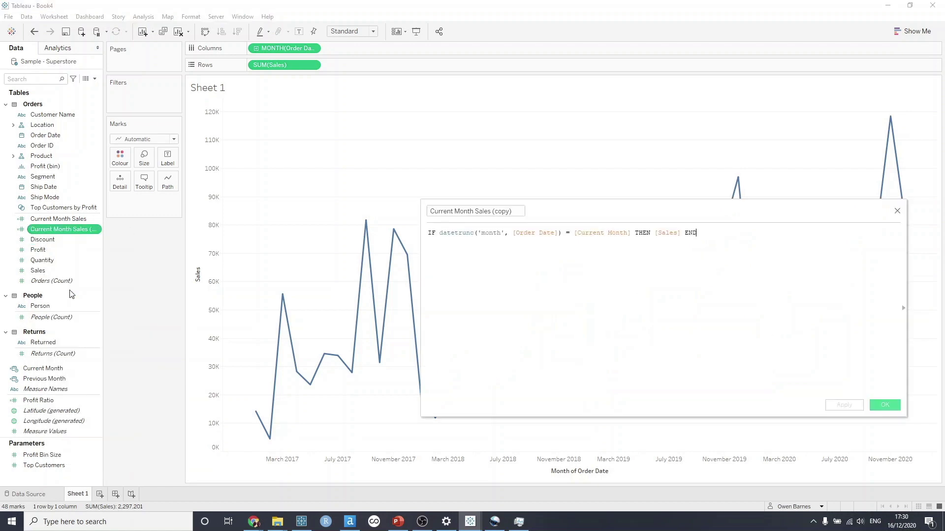
Step: Rename the copy 'Previous Month Sales' and replace [Current Month] with [Previous Month]
{"action": "left_click_drag", "start_coordinate": [512, 210], "coordinate": [415, 210]}
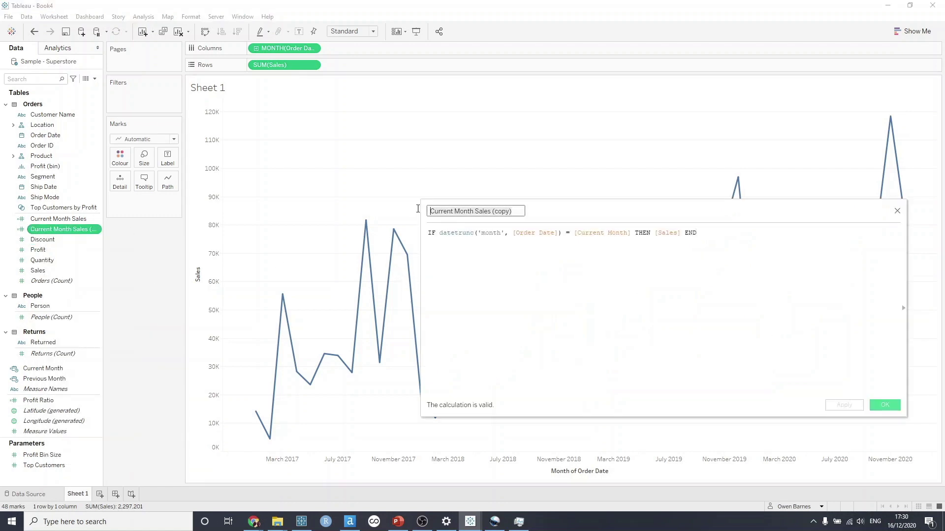
{"action": "type", "text": "Previous Mon"}
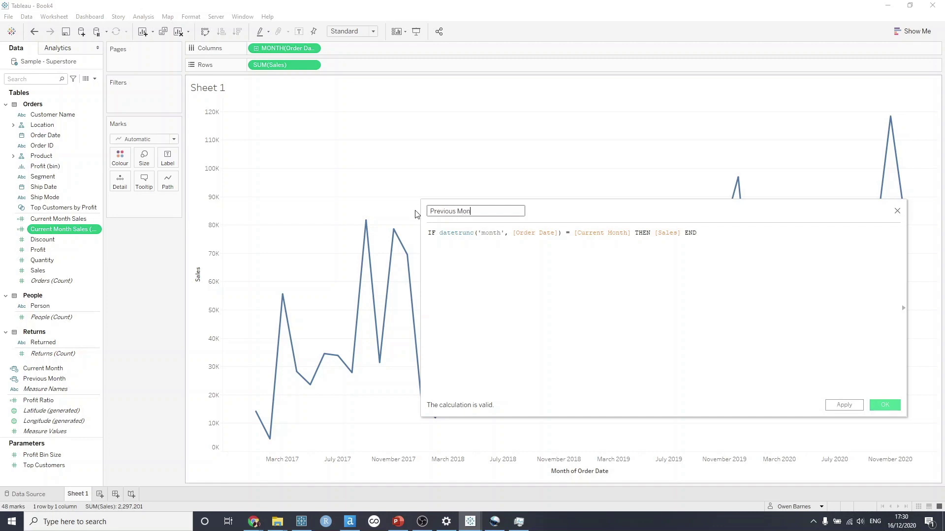
{"action": "type", "text": "th Sales"}
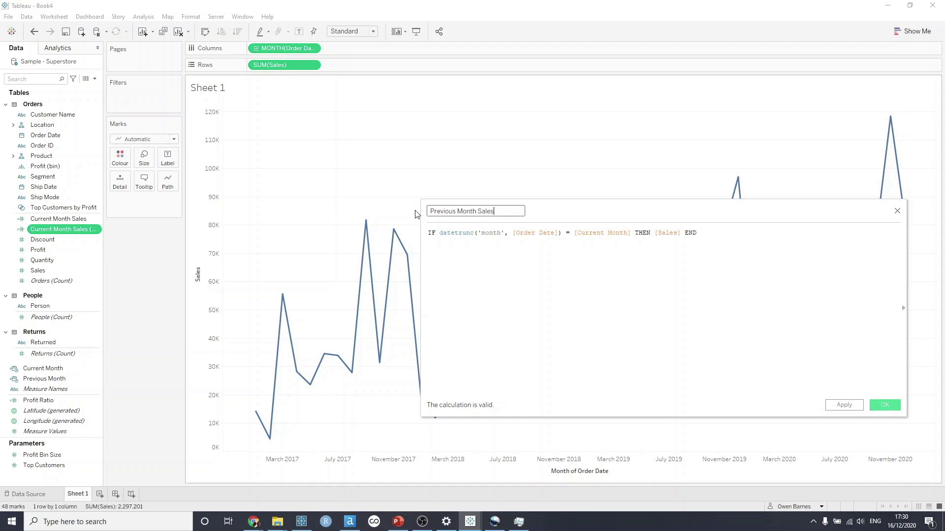
{"action": "double_click", "coordinate": [603, 234]}
{"action": "key", "text": "BackSpace"}
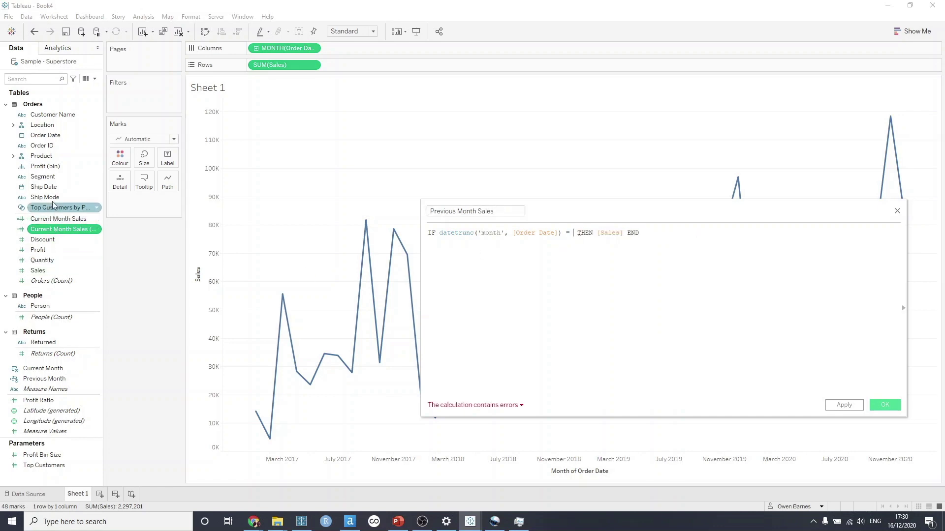
{"action": "left_click", "coordinate": [47, 378]}
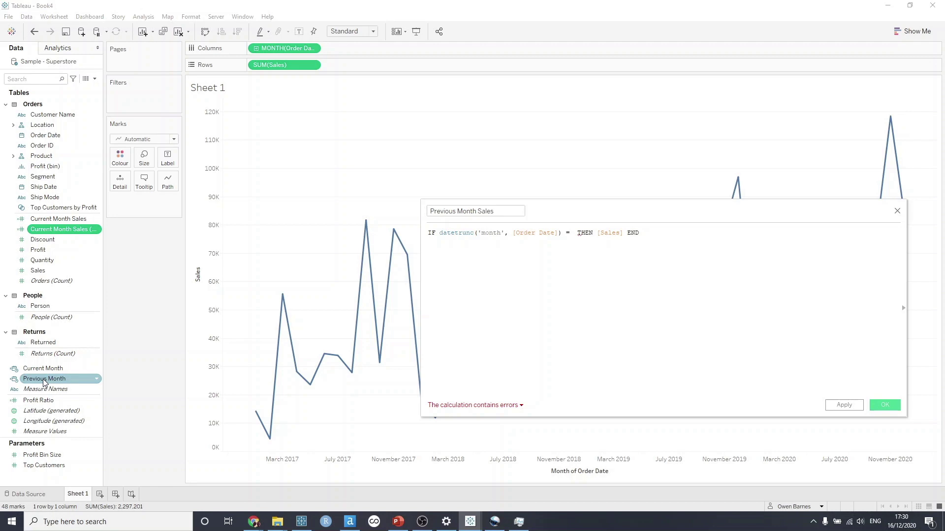
{"action": "left_click_drag", "start_coordinate": [44, 382], "coordinate": [581, 275]}
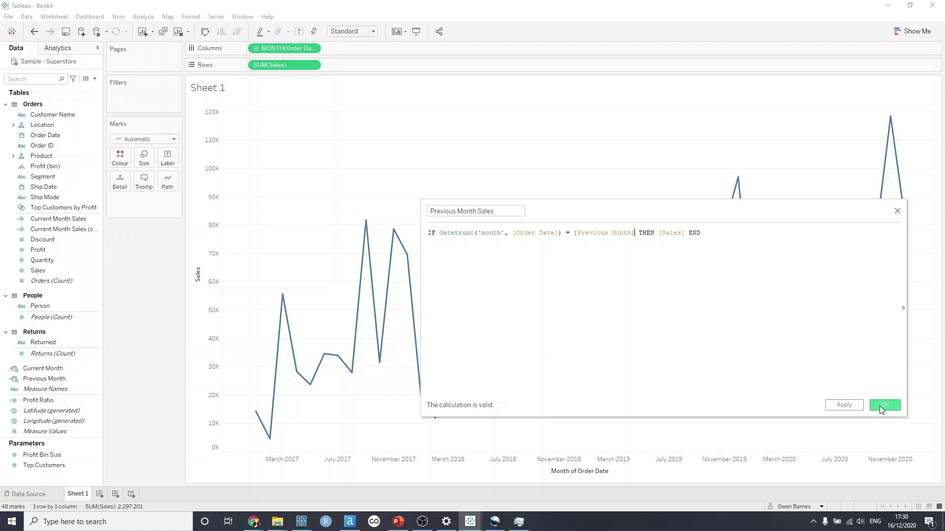
{"action": "left_click", "coordinate": [884, 405]}
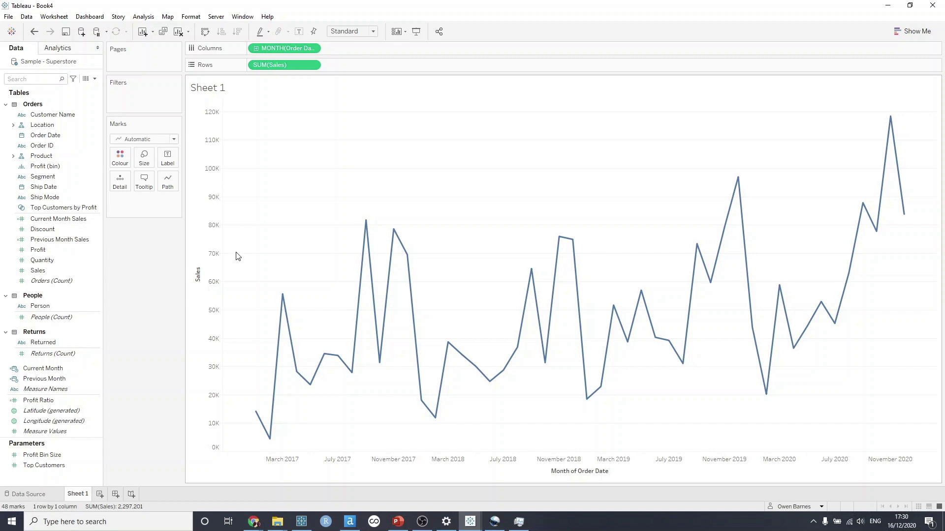
Step: Add Current Month Sales to Rows beside SUM(Sales), giving a single December 2020 point
{"action": "left_click_drag", "start_coordinate": [58, 219], "coordinate": [343, 67]}
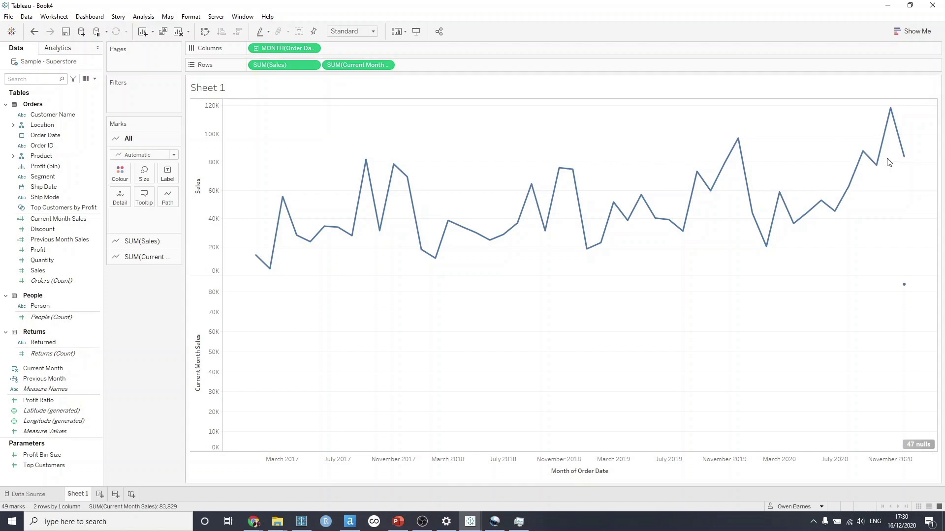
{"action": "mouse_move", "coordinate": [904, 161]}
{"action": "mouse_move", "coordinate": [905, 290]}
Step: Put Current Month Sales on a synchronised dual axis and remove Measure Names colouring from All marks
{"action": "right_click", "coordinate": [338, 66]}
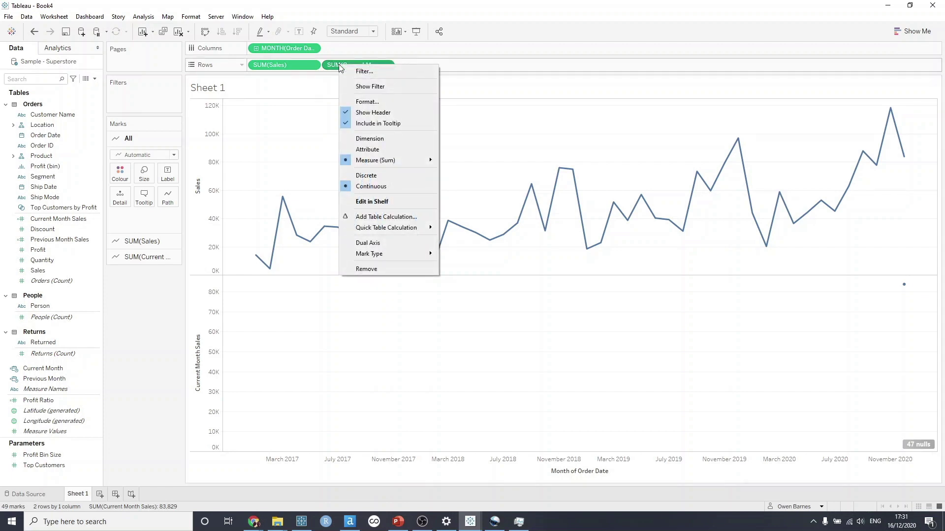
{"action": "left_click", "coordinate": [370, 244]}
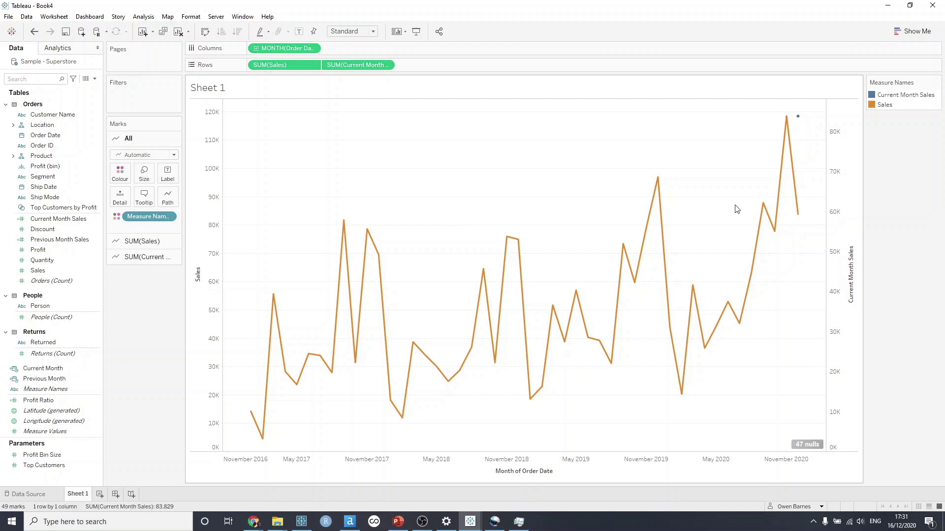
{"action": "left_click", "coordinate": [839, 239]}
{"action": "right_click", "coordinate": [840, 238]}
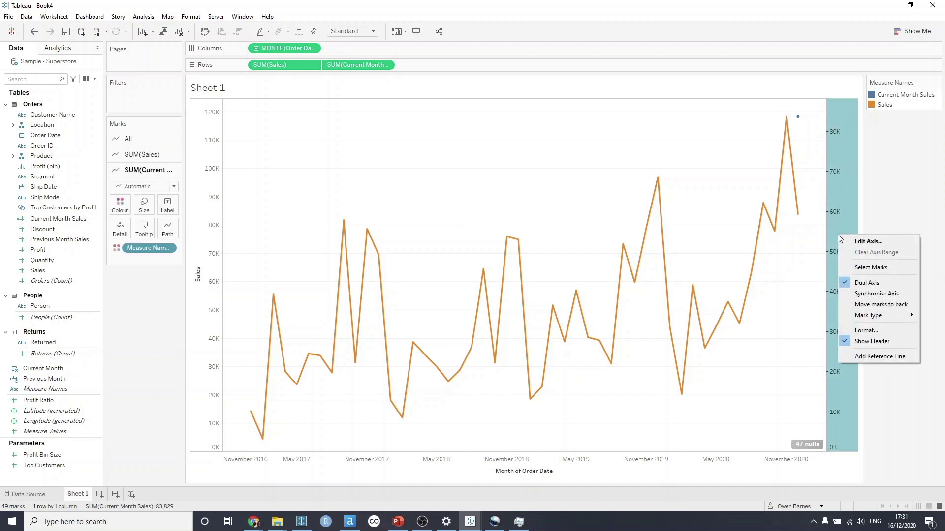
{"action": "left_click", "coordinate": [864, 295]}
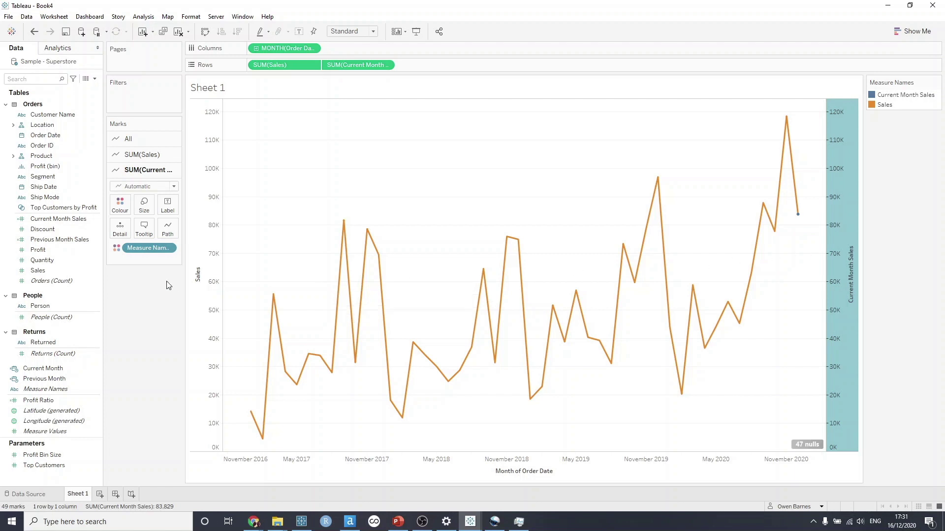
{"action": "left_click", "coordinate": [135, 140]}
{"action": "left_click_drag", "start_coordinate": [143, 217], "coordinate": [139, 288]}
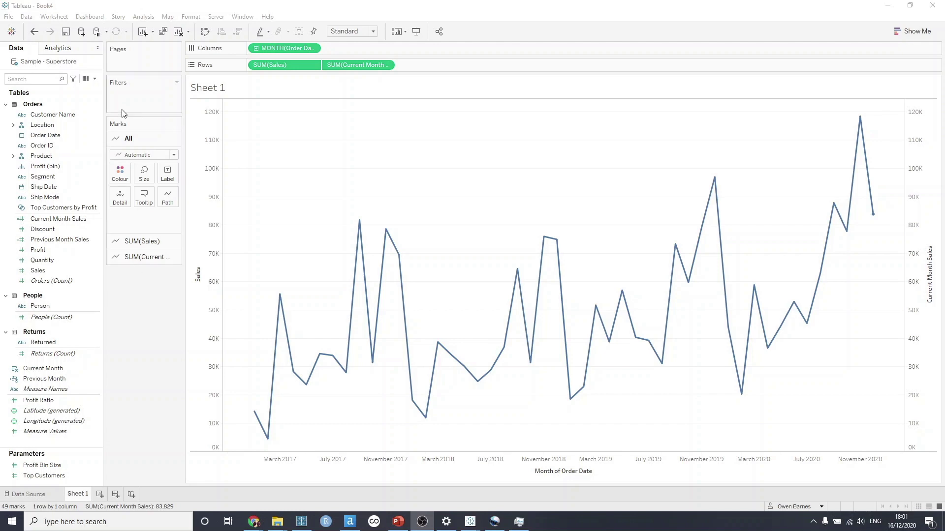
Step: Start a calculated field named 'Current vs Previous Month Sales'
{"action": "left_click", "coordinate": [95, 82]}
{"action": "left_click", "coordinate": [66, 88]}
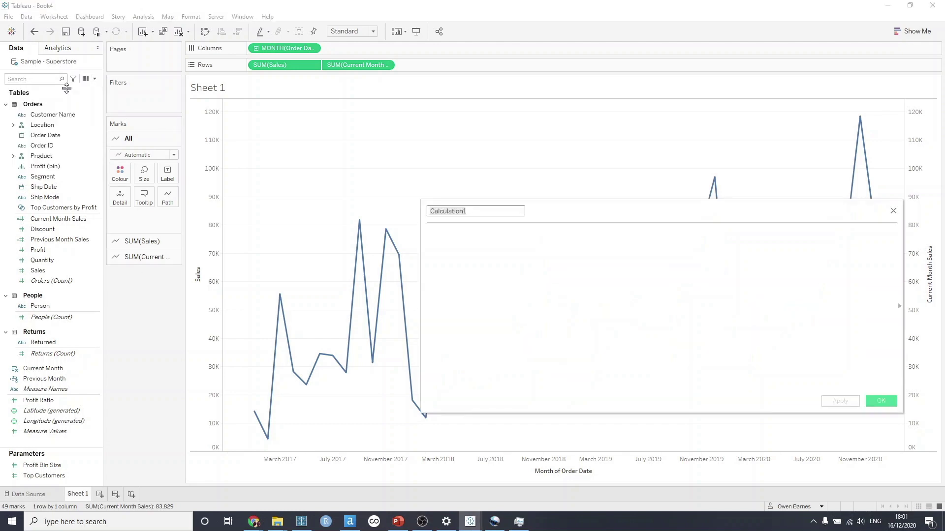
{"action": "type", "text": "Current vs Previous Month Sales"}
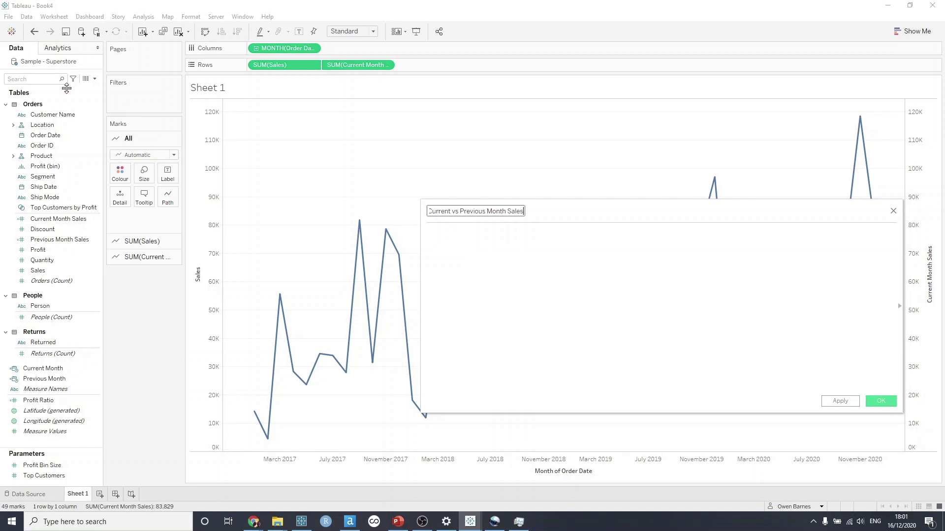
{"action": "key", "text": "Tab"}
Step: Enter { sum([Current Month Sales]) > sum([Previous Month Sales]) } and save the field
{"action": "type", "text": "{ sum"}
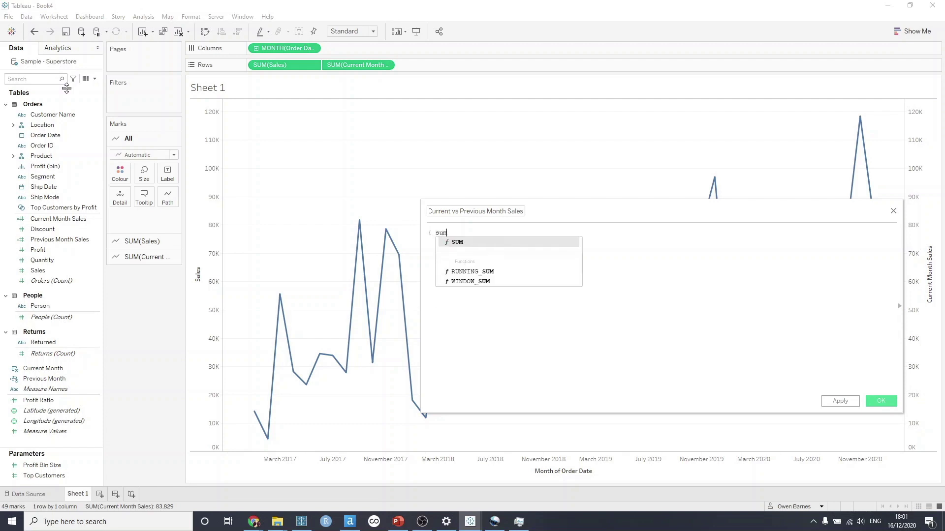
{"action": "type", "text": "([Cur"}
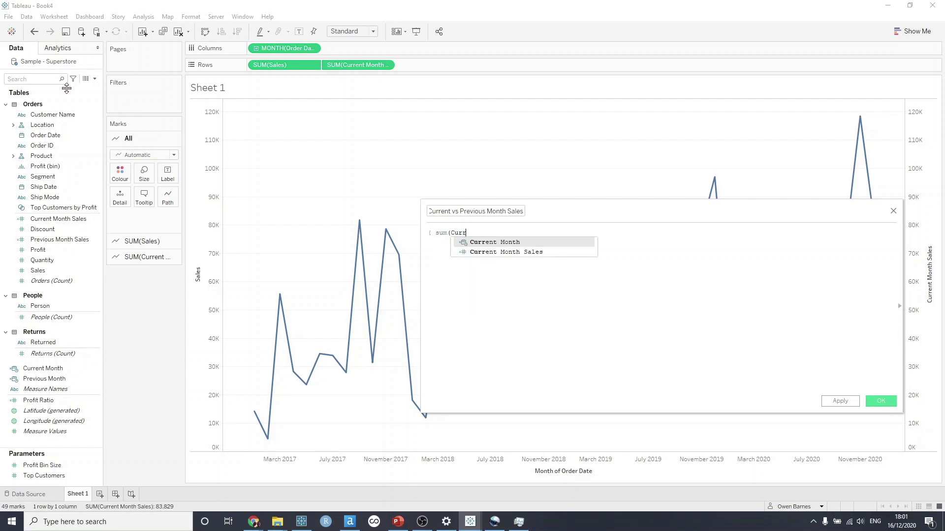
{"action": "key", "text": "Down"}
{"action": "key", "text": "Return"}
{"action": "type", "text": ") "}
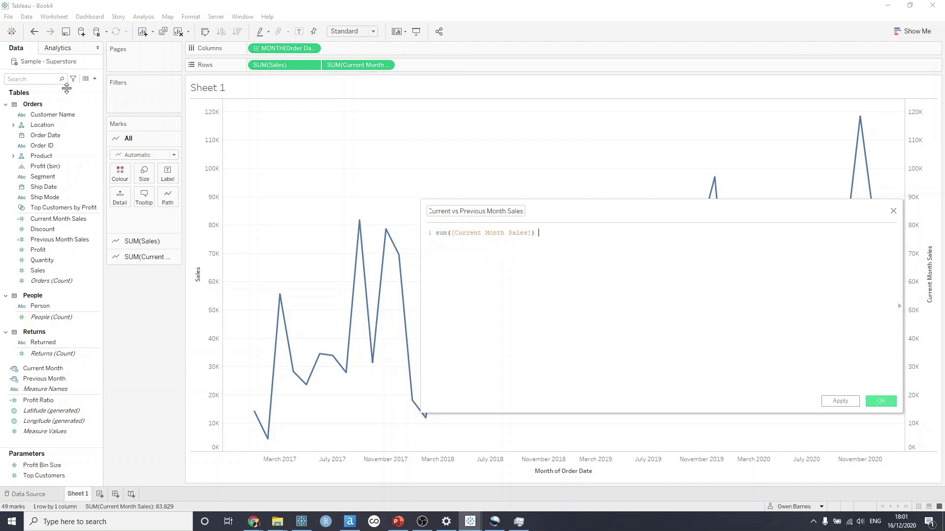
{"action": "type", "text": "> sum(Previo"}
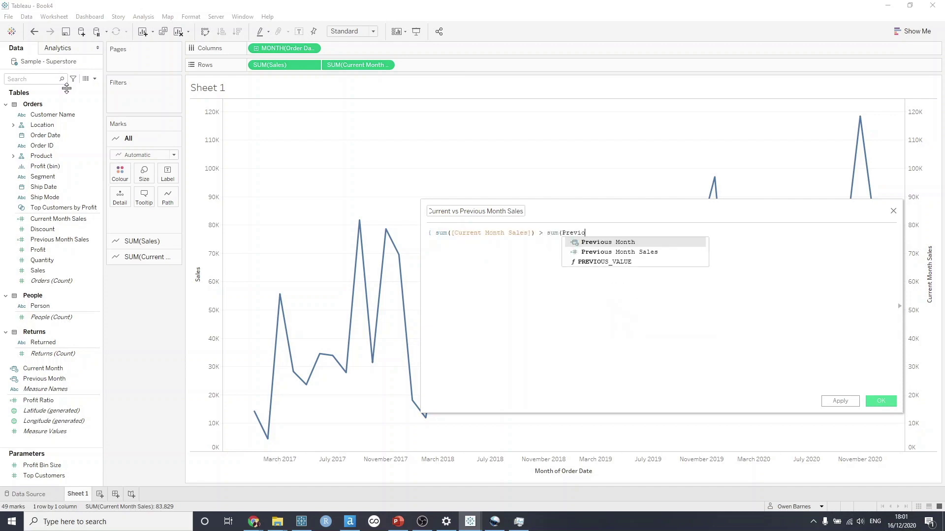
{"action": "key", "text": "Down"}
{"action": "key", "text": "Return"}
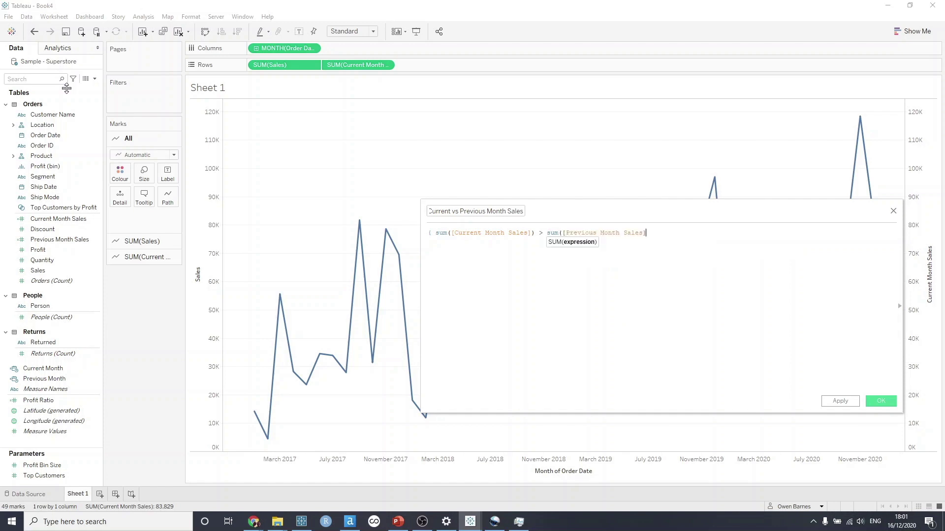
{"action": "type", "text": ")"}
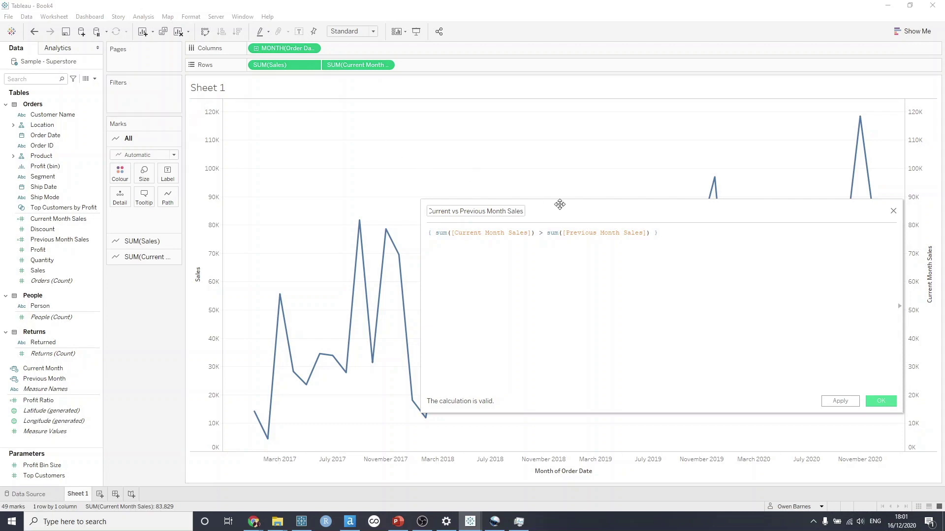
{"action": "left_click_drag", "start_coordinate": [559, 204], "coordinate": [519, 267]}
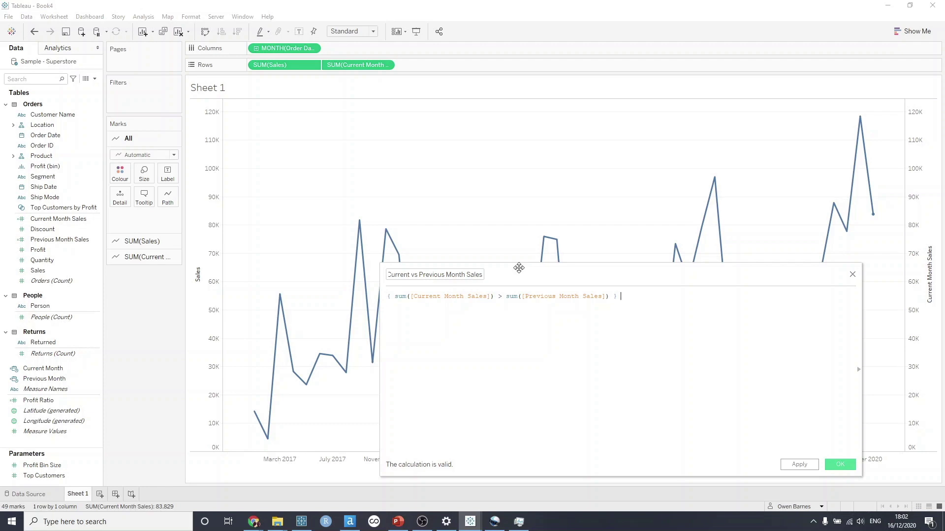
{"action": "mouse_move", "coordinate": [857, 119]}
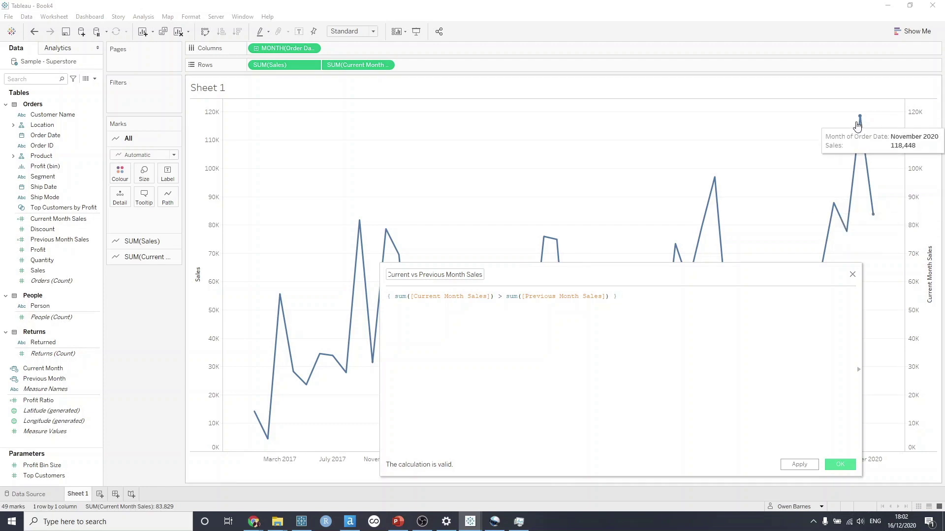
{"action": "mouse_move", "coordinate": [873, 218]}
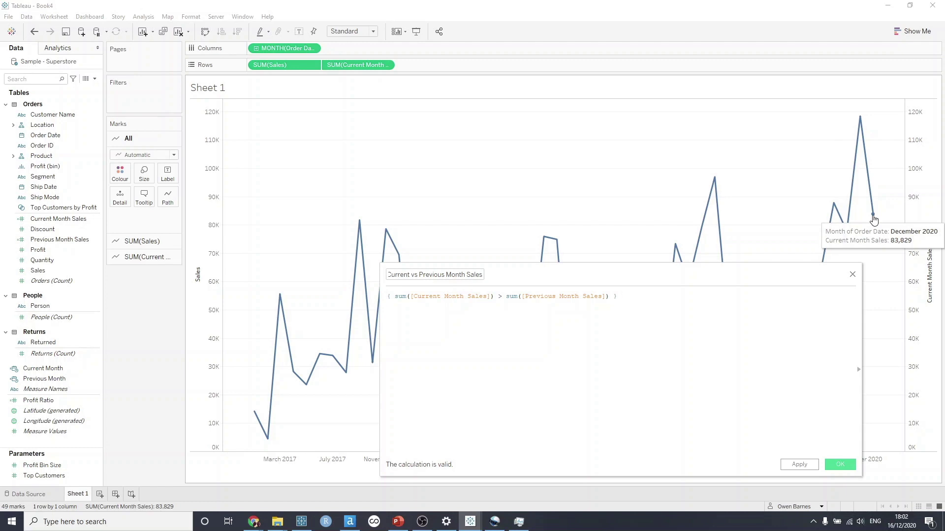
{"action": "left_click", "coordinate": [842, 463]}
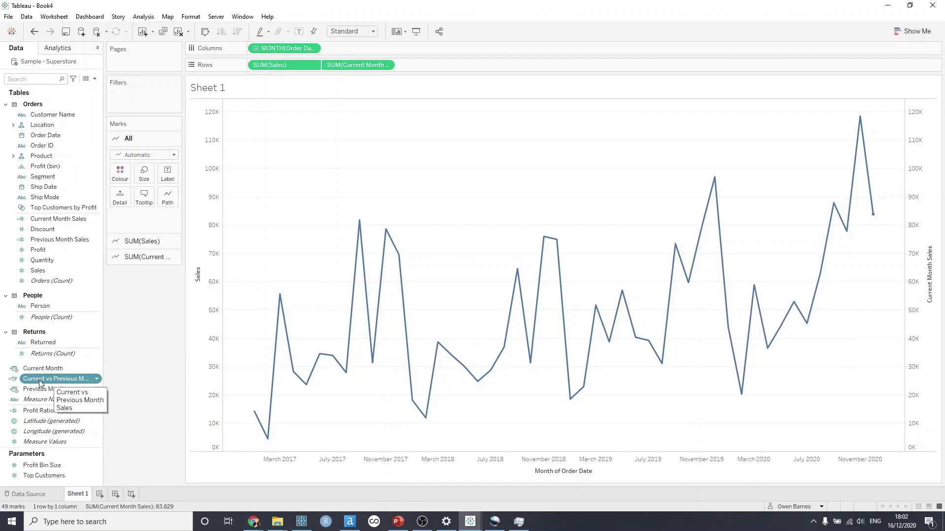
Step: On the SUM(Current Month Sales) marks card, colour by the comparison field and set False to red
{"action": "left_click", "coordinate": [139, 259]}
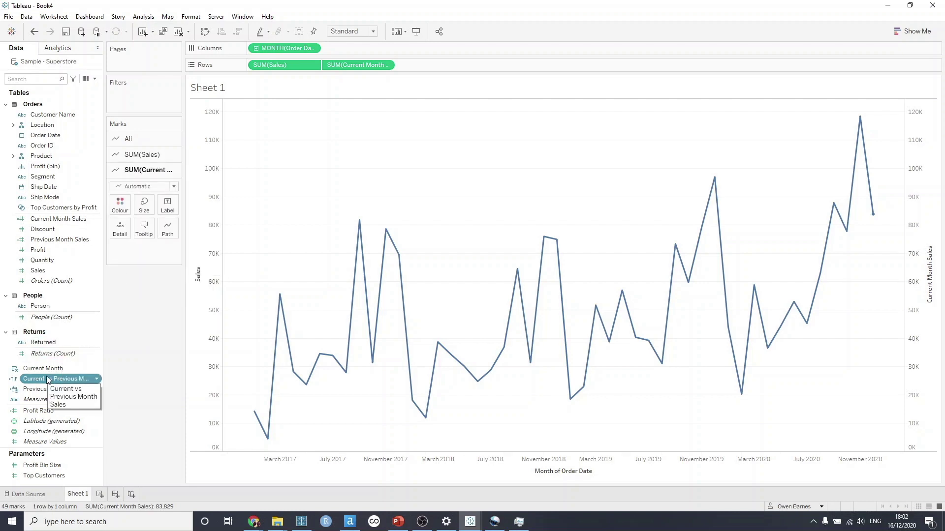
{"action": "left_click_drag", "start_coordinate": [49, 380], "coordinate": [120, 207]}
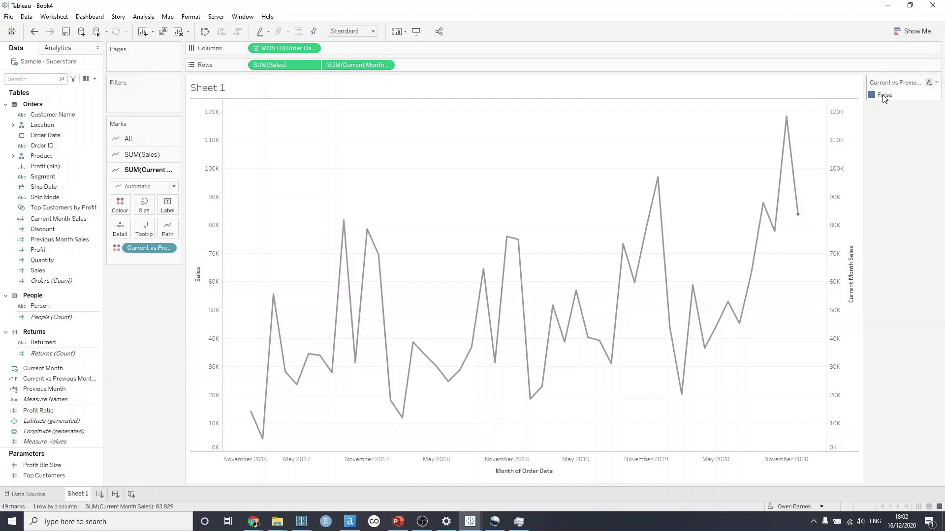
{"action": "double_click", "coordinate": [884, 97]}
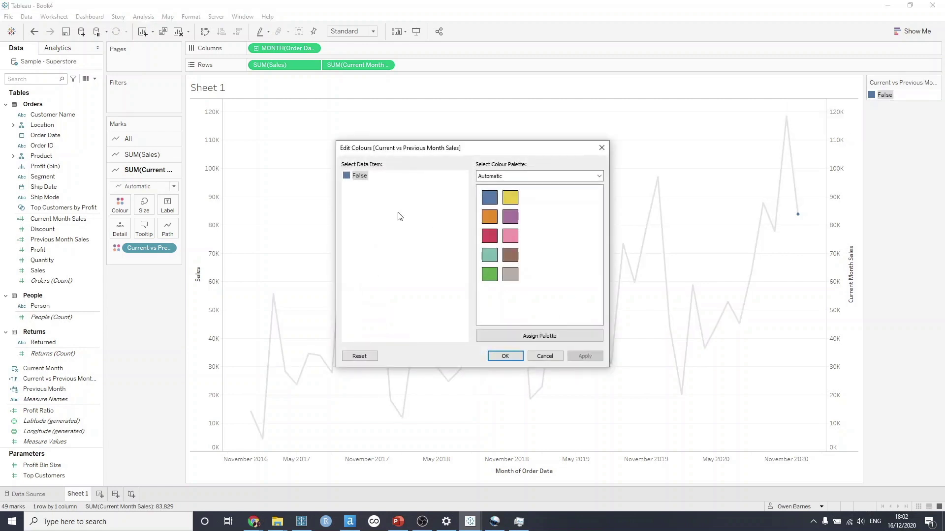
{"action": "left_click", "coordinate": [487, 237]}
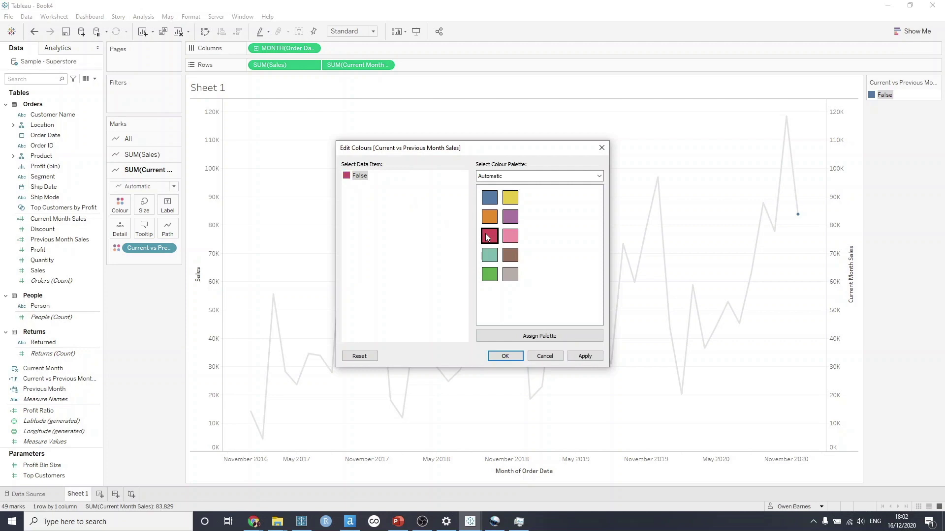
{"action": "left_click", "coordinate": [583, 357]}
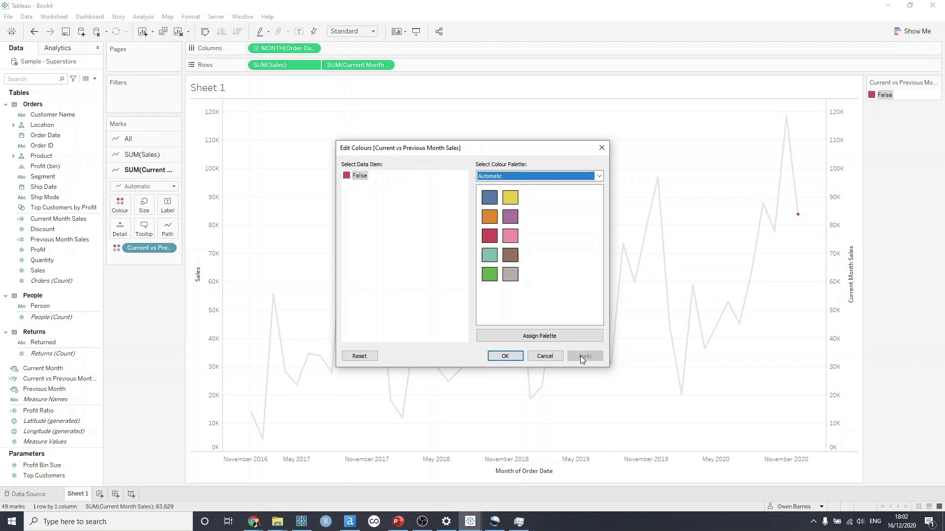
{"action": "left_click", "coordinate": [505, 357]}
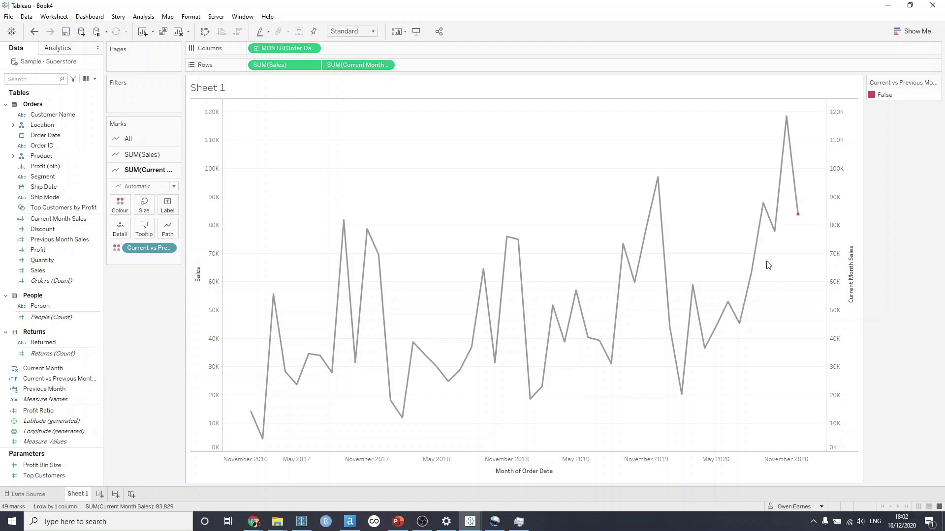
Step: Hide the headers of the Sales axes and the Month of Order Date axis
{"action": "right_click", "coordinate": [197, 204]}
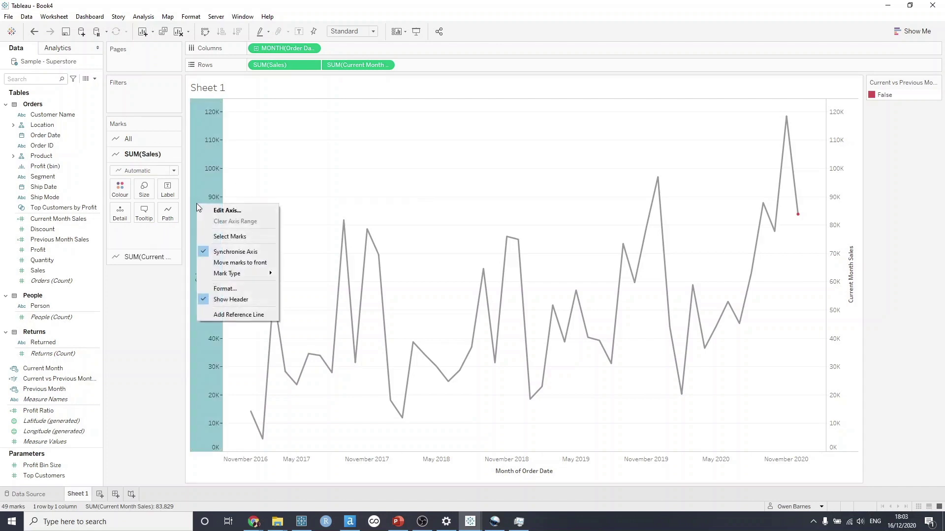
{"action": "left_click", "coordinate": [235, 300]}
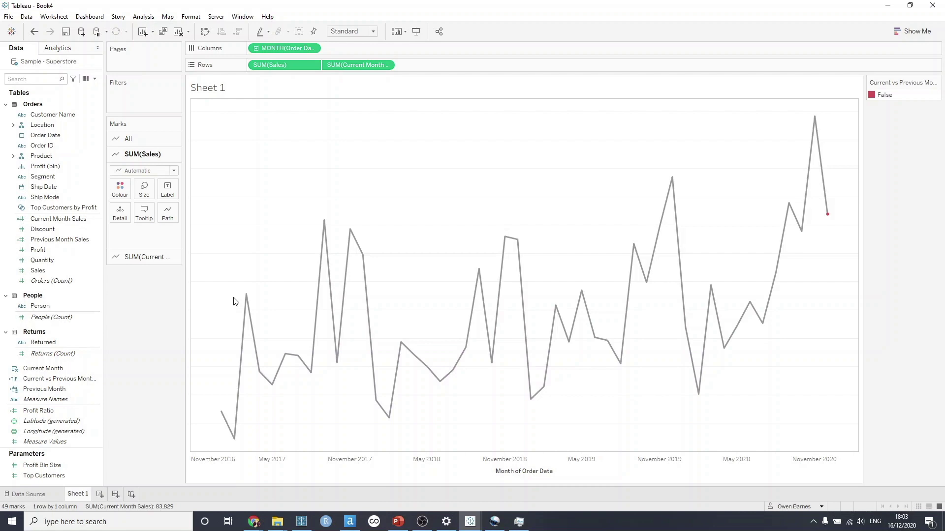
{"action": "right_click", "coordinate": [347, 465]}
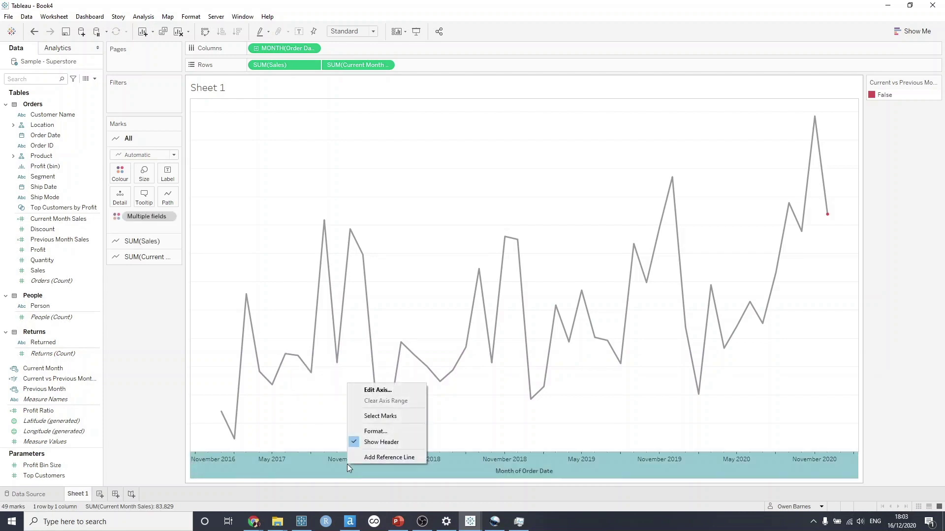
{"action": "left_click", "coordinate": [382, 442]}
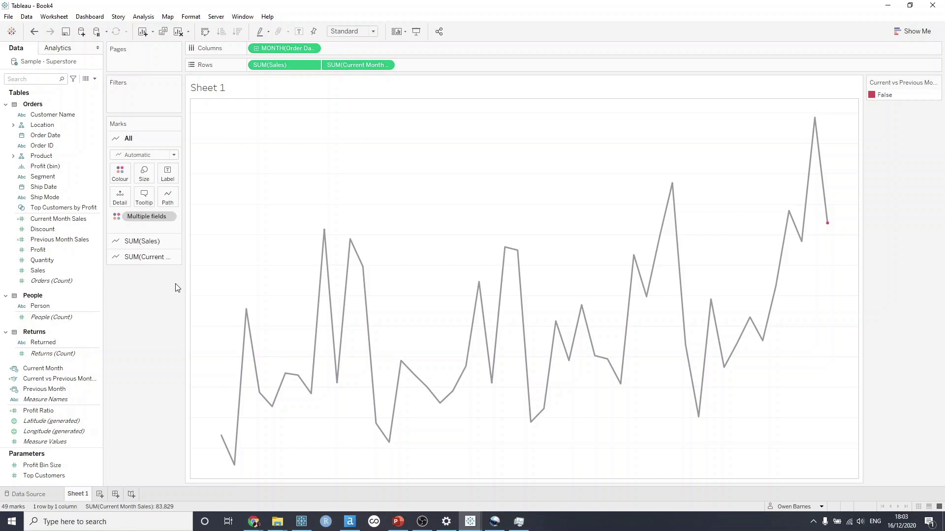
Step: Change the SUM(Current Month Sales) mark type to Circle, showing December 2020 as a red dot
{"action": "left_click", "coordinate": [129, 257]}
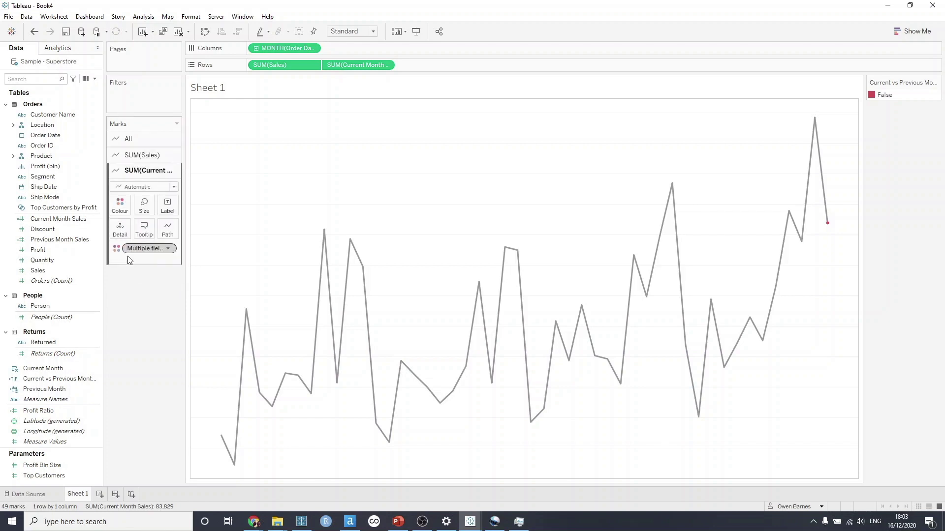
{"action": "left_click", "coordinate": [137, 187]}
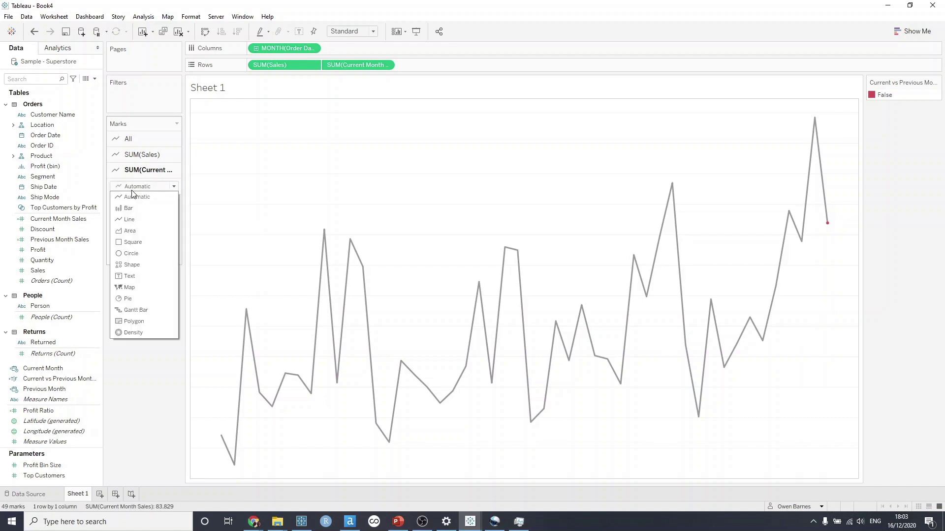
{"action": "left_click", "coordinate": [133, 253]}
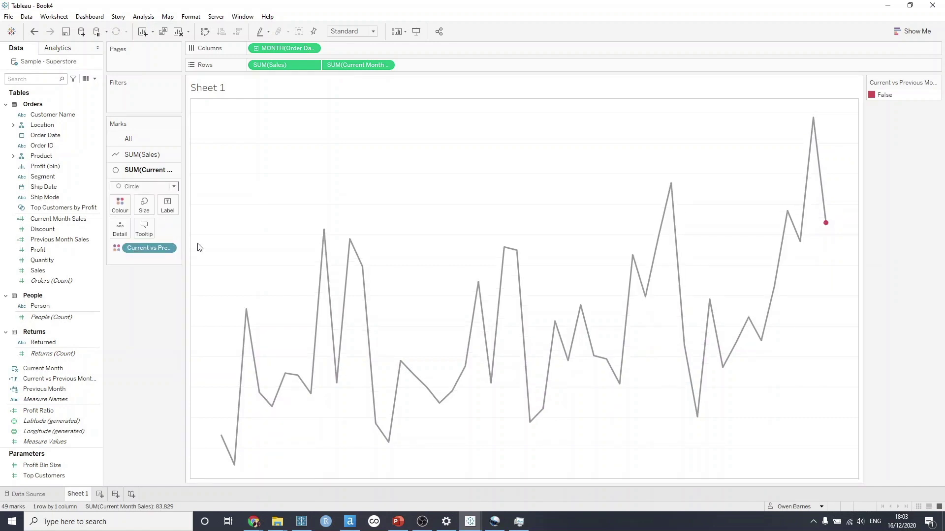
Step: Set Grid Lines to None in the sheet's Format Lines settings
{"action": "mouse_move", "coordinate": [826, 232]}
{"action": "right_click", "coordinate": [472, 189]}
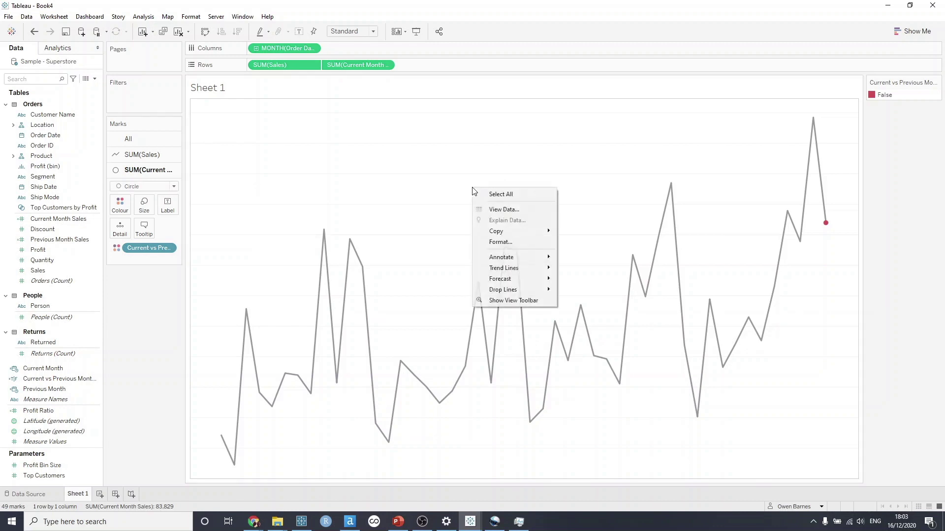
{"action": "left_click", "coordinate": [506, 243]}
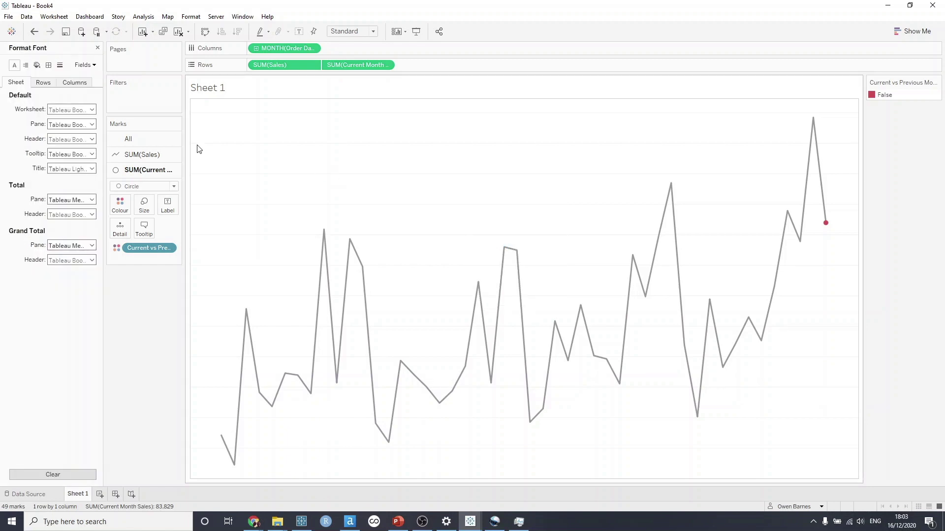
{"action": "left_click", "coordinate": [61, 66]}
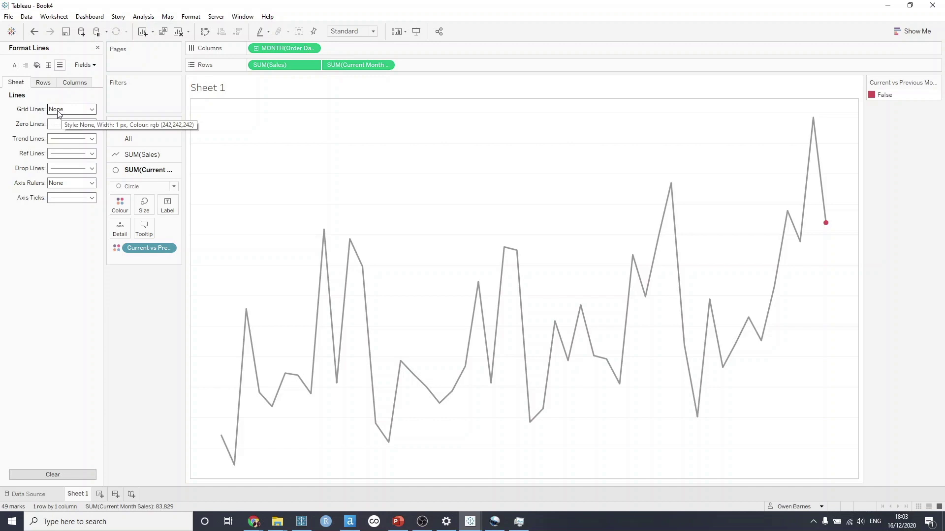
{"action": "left_click", "coordinate": [57, 112]}
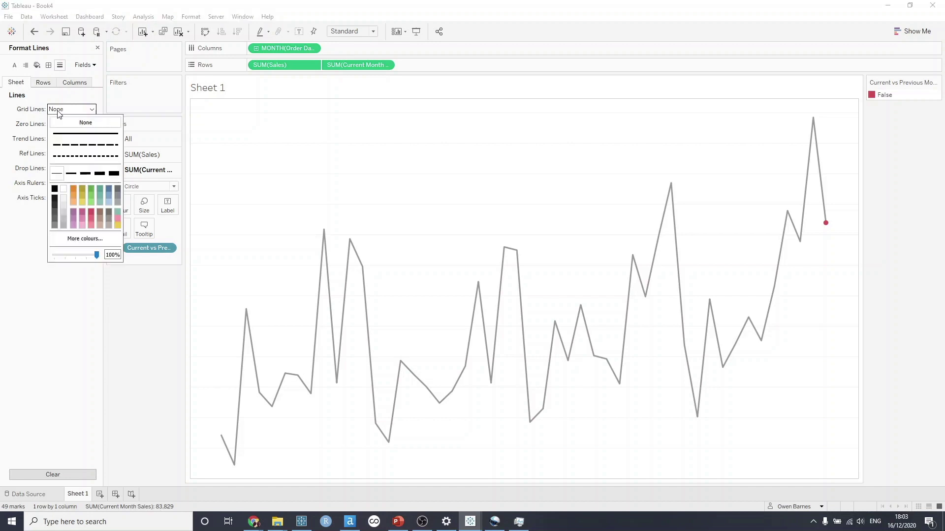
{"action": "left_click", "coordinate": [73, 135]}
{"action": "left_click", "coordinate": [73, 130]}
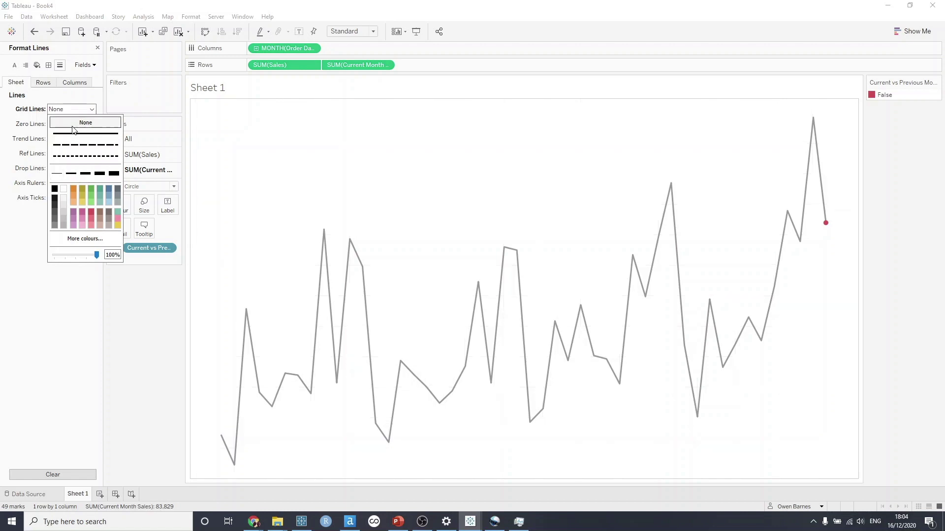
{"action": "left_click", "coordinate": [302, 145]}
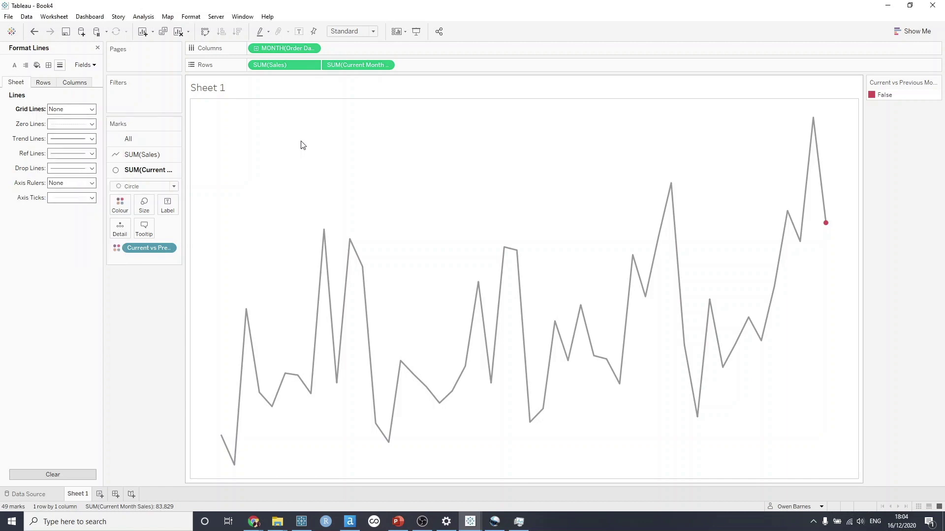